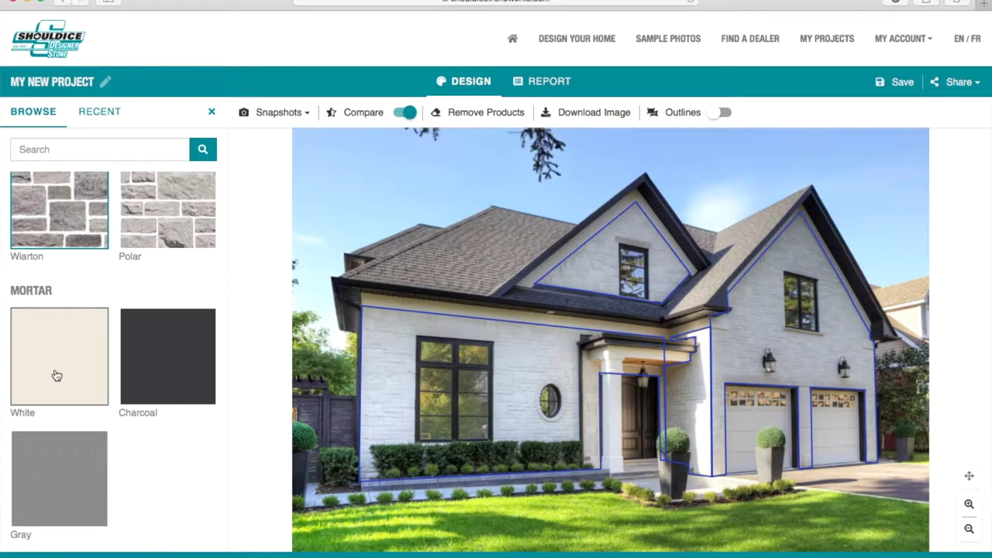
Apply white mortar, then upload the house rendering as the design photo
click(56, 375)
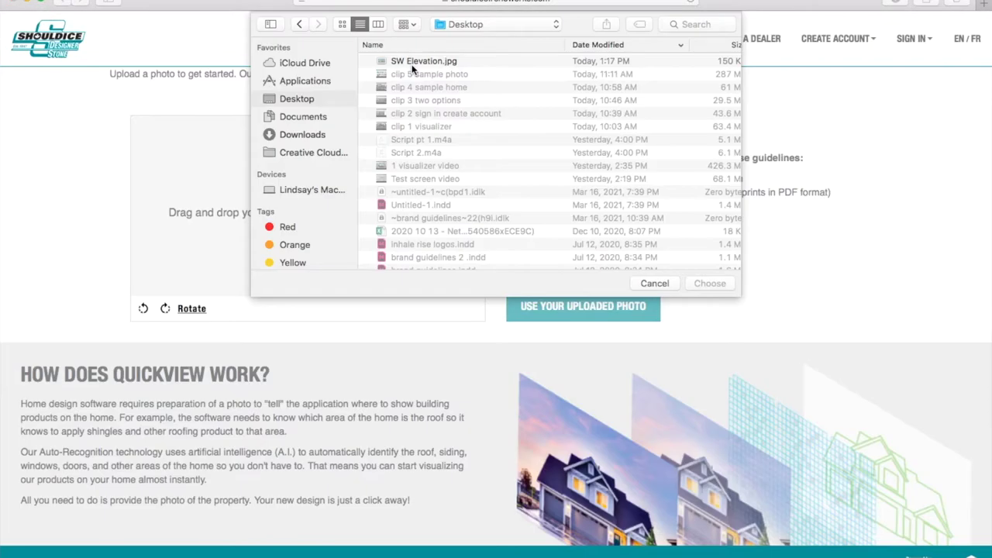
double_click(411, 62)
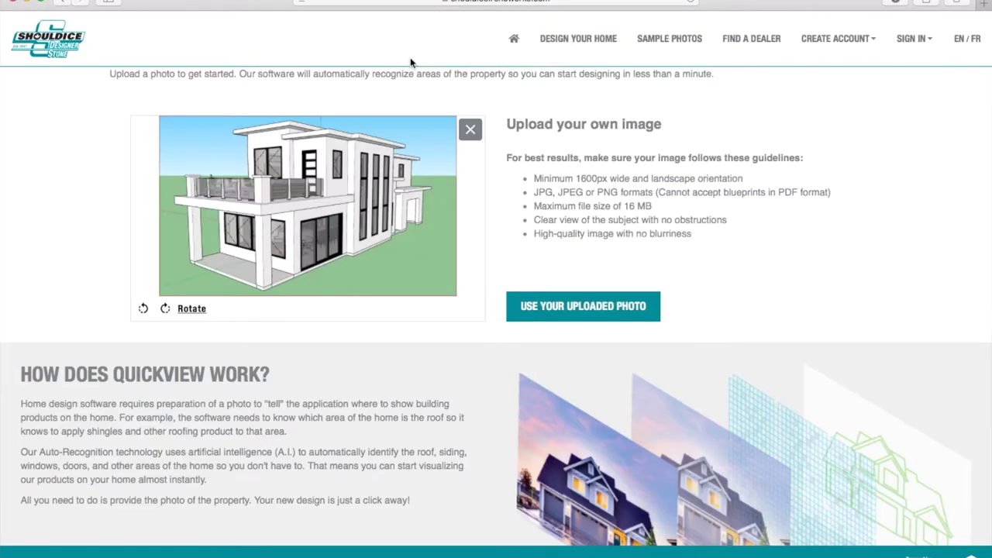
click(576, 319)
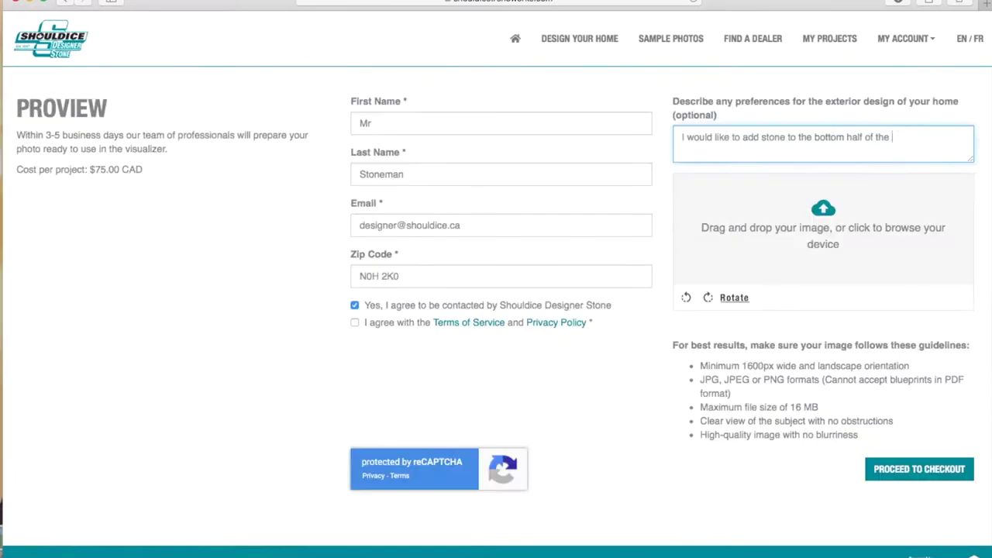
Complete the ProView request note, attach SW Elevation.jpg, accept the terms and proceed to checkout
text(building. Please include this)
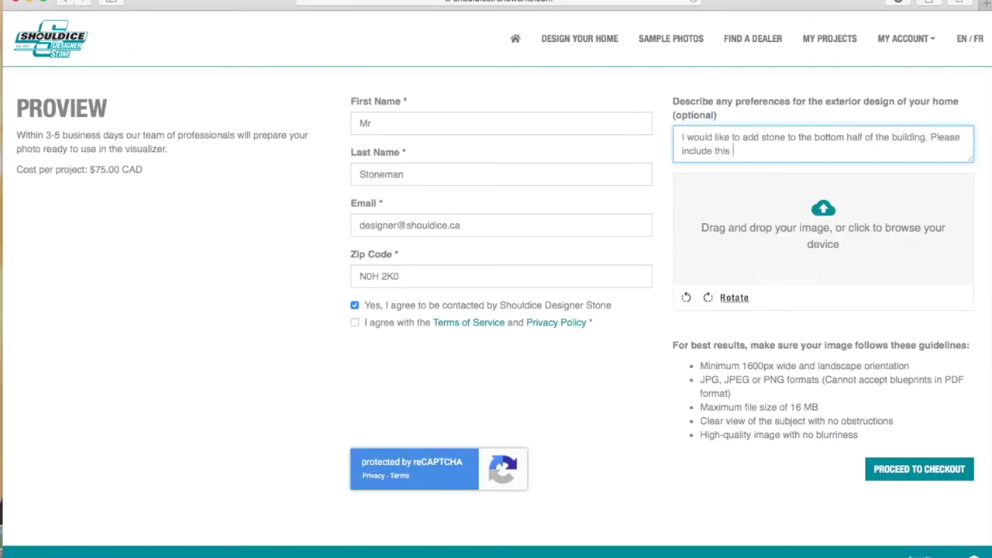
click(759, 235)
click(543, 73)
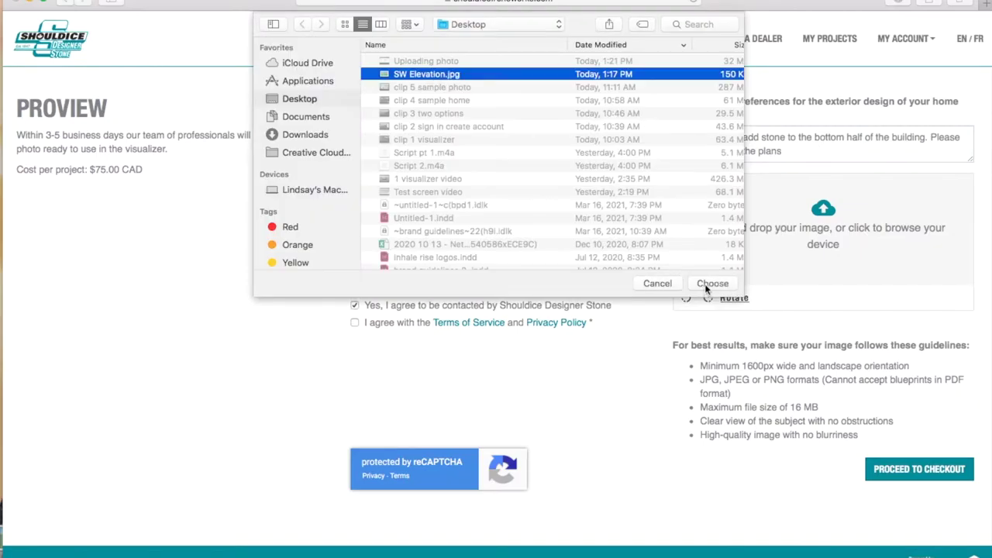
click(708, 287)
click(354, 322)
click(913, 482)
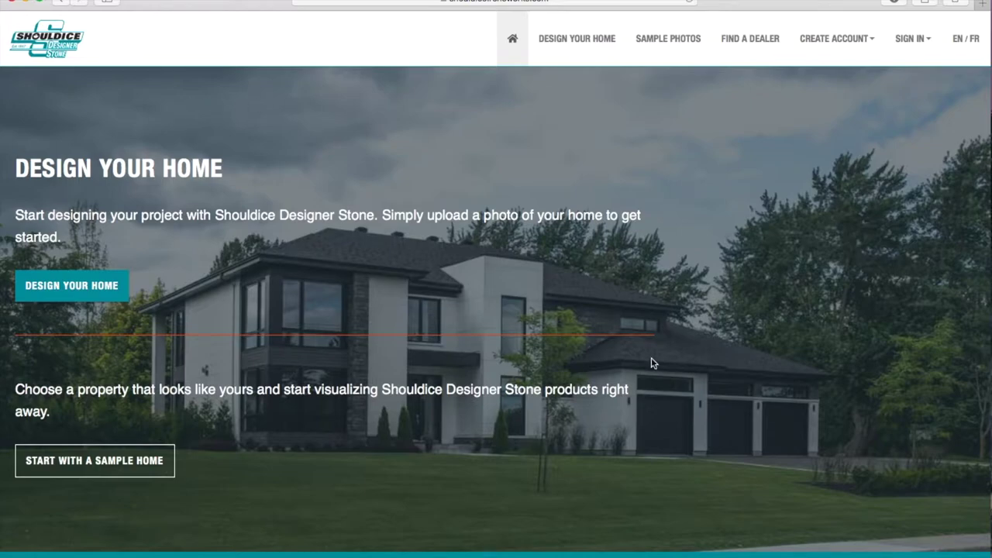
Create the account from the pre-filled contact details, then choose Start With a Sample Home
click(834, 40)
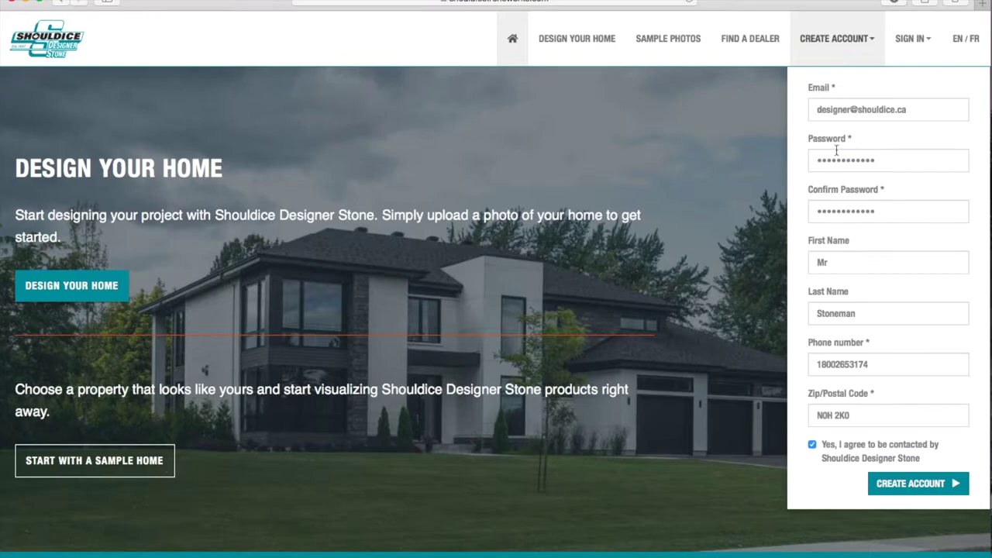
click(891, 484)
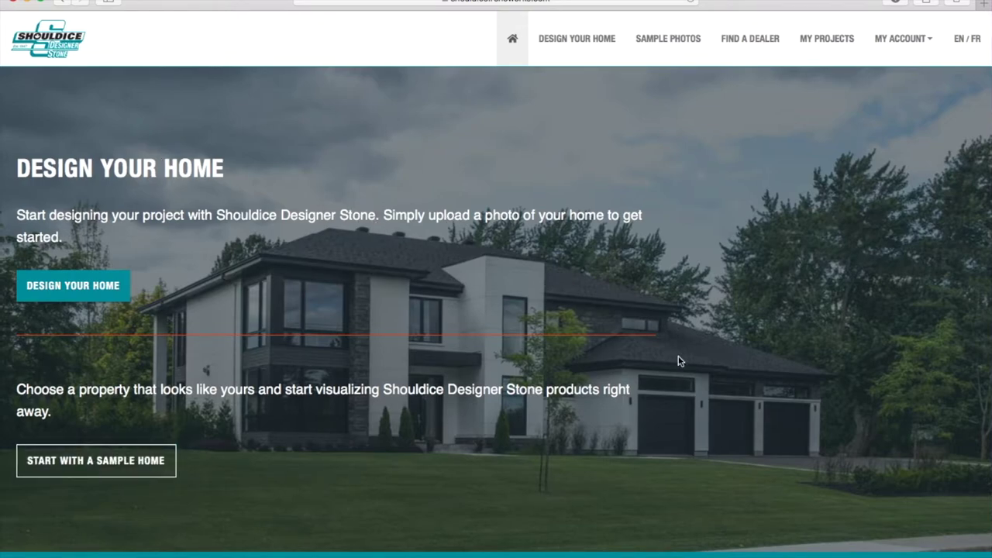
click(139, 465)
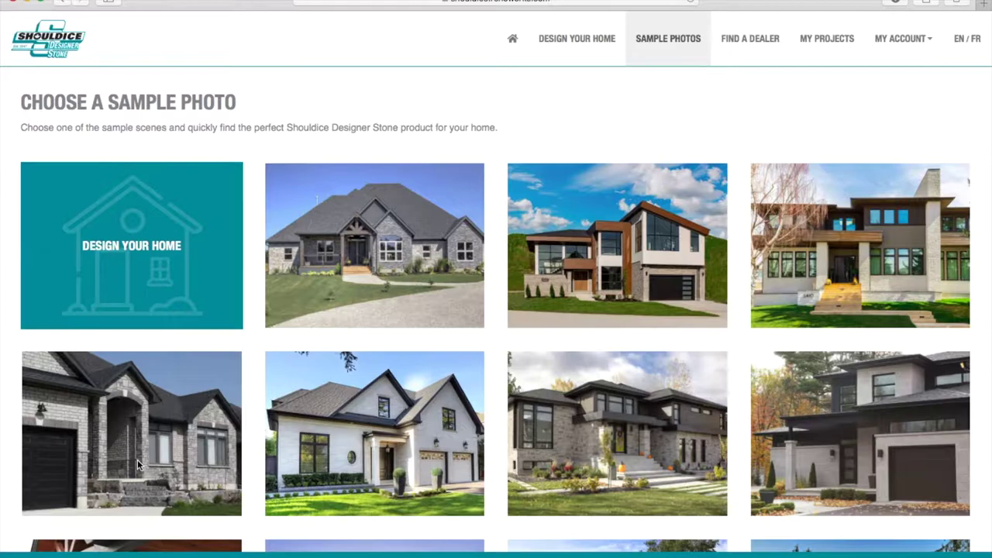
Scroll through the Choose a Sample Photo grid and open the white two-storey house sample
scroll(260, 351, down, 1)
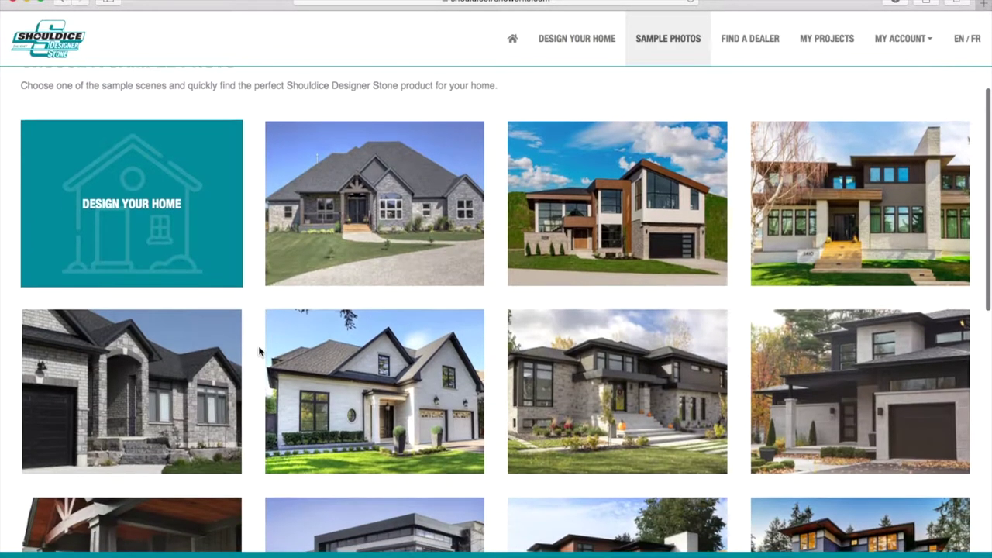
scroll(259, 351, down, 5)
scroll(260, 351, down, 6)
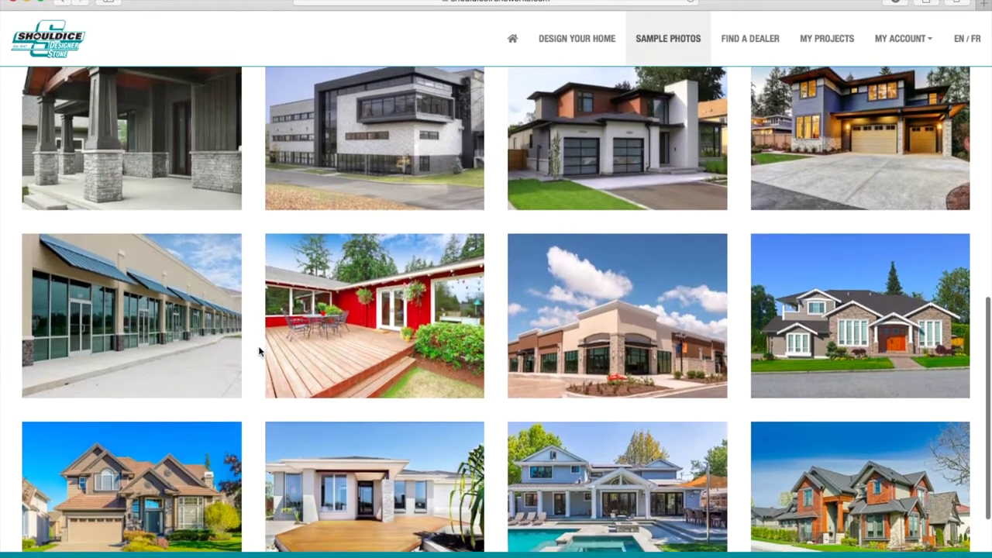
scroll(258, 351, down, 1)
scroll(258, 351, up, 10)
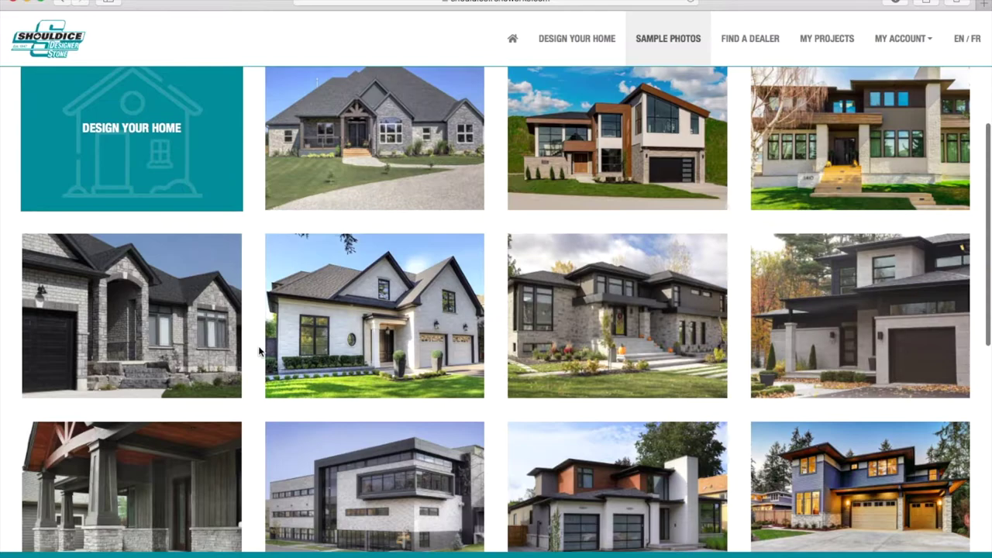
scroll(258, 351, up, 3)
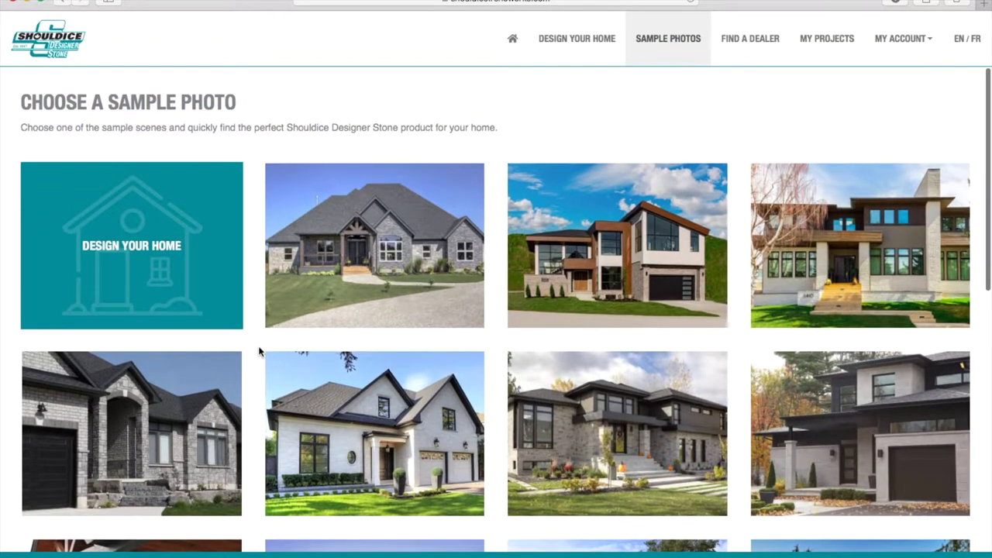
click(431, 451)
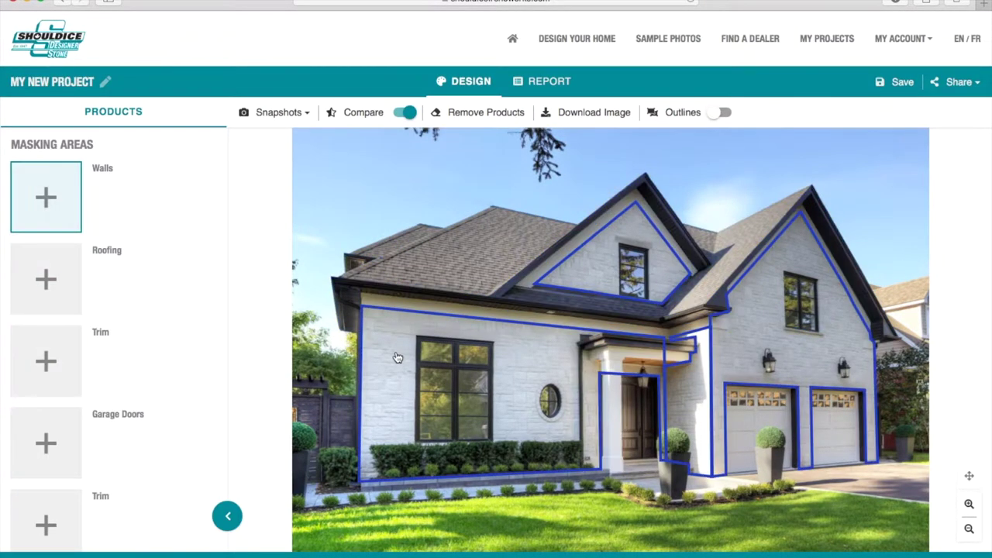
Clad the sample house walls in Residential Estate Stone Wiarton with White mortar
click(396, 358)
click(187, 270)
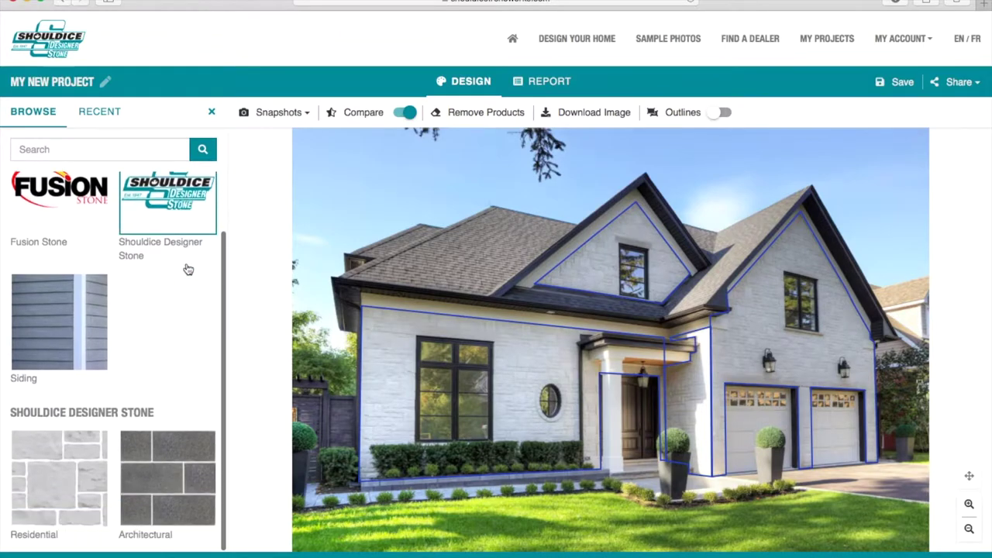
click(71, 476)
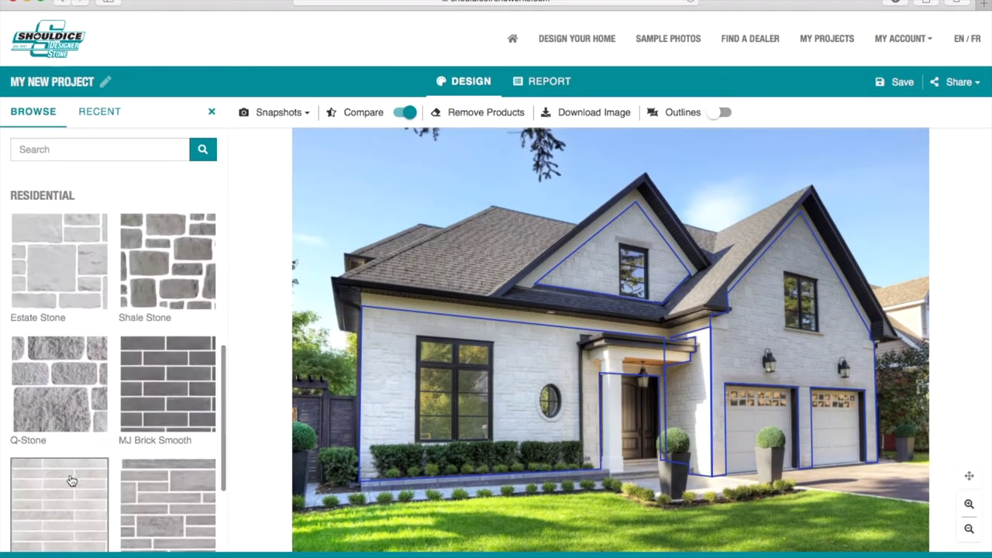
scroll(71, 481, down, 3)
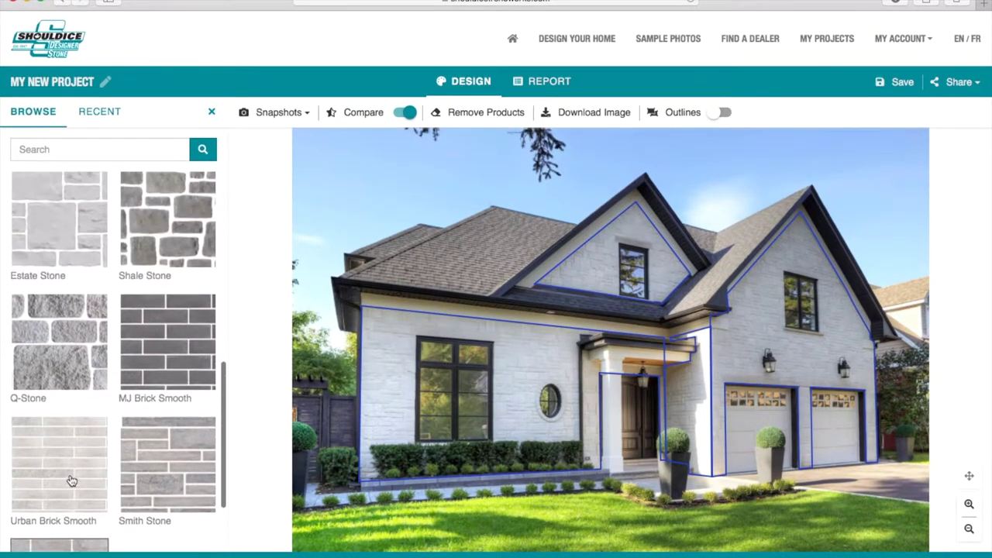
scroll(71, 481, up, 5)
click(51, 356)
scroll(52, 357, down, 1)
scroll(51, 357, down, 4)
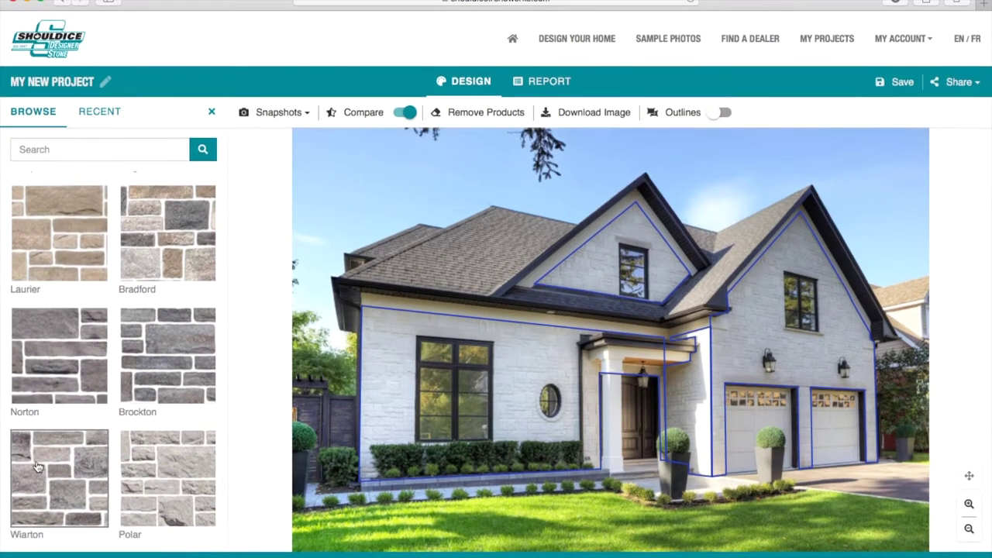
click(36, 466)
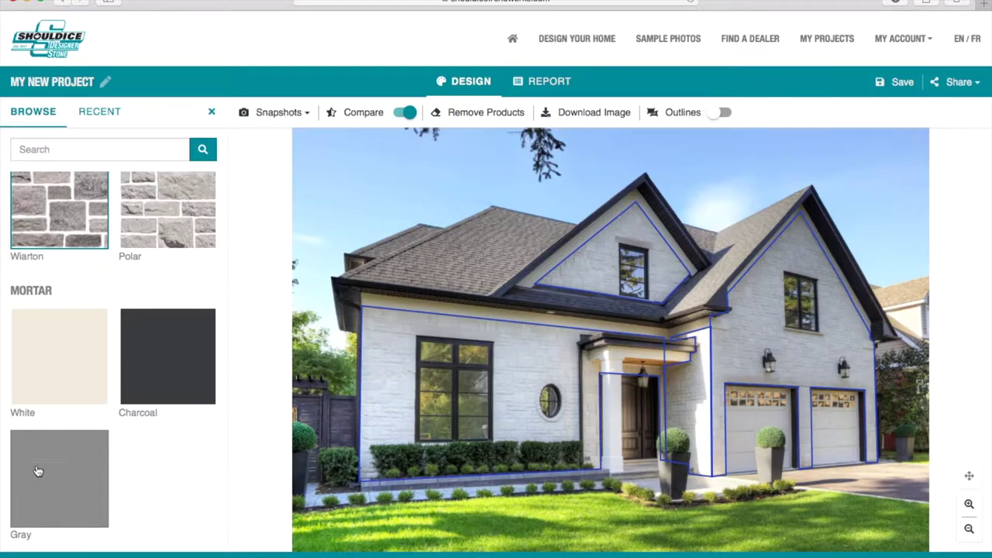
click(57, 376)
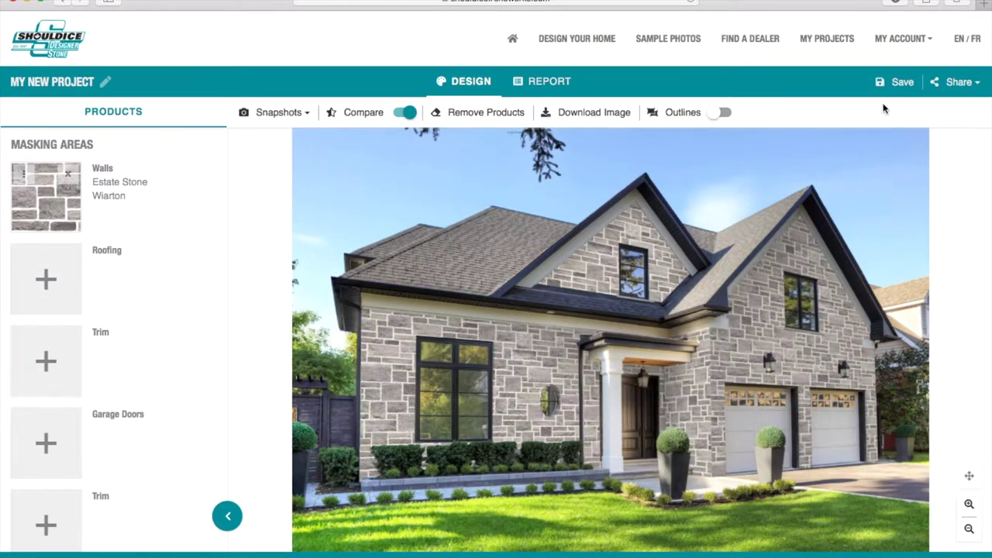
Save the design as My New Project and compare original versus stone-clad walls
click(902, 83)
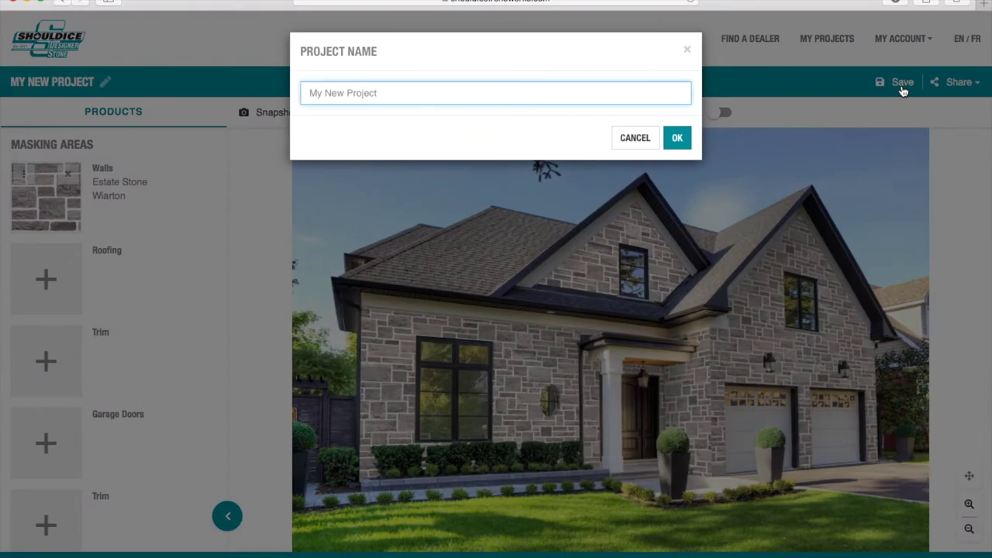
click(676, 138)
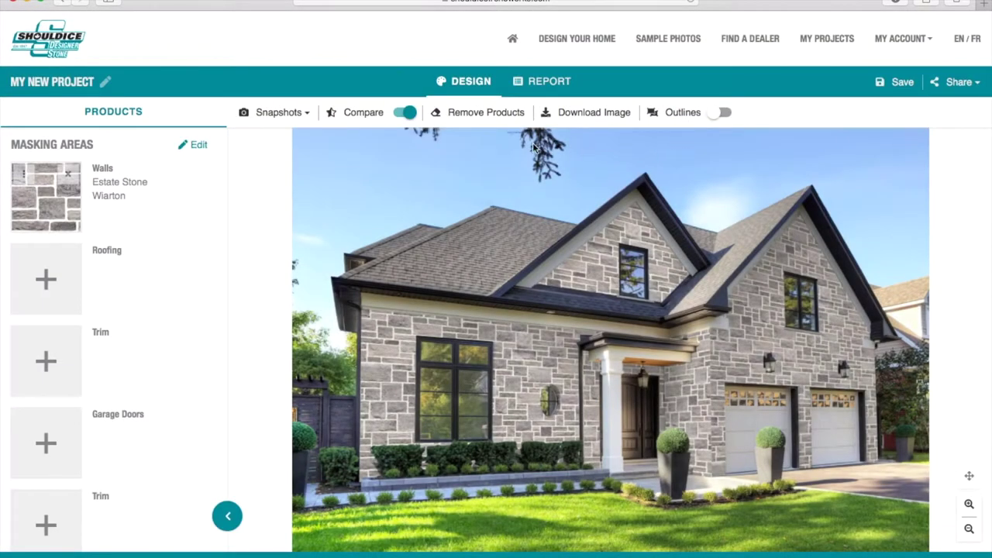
click(410, 113)
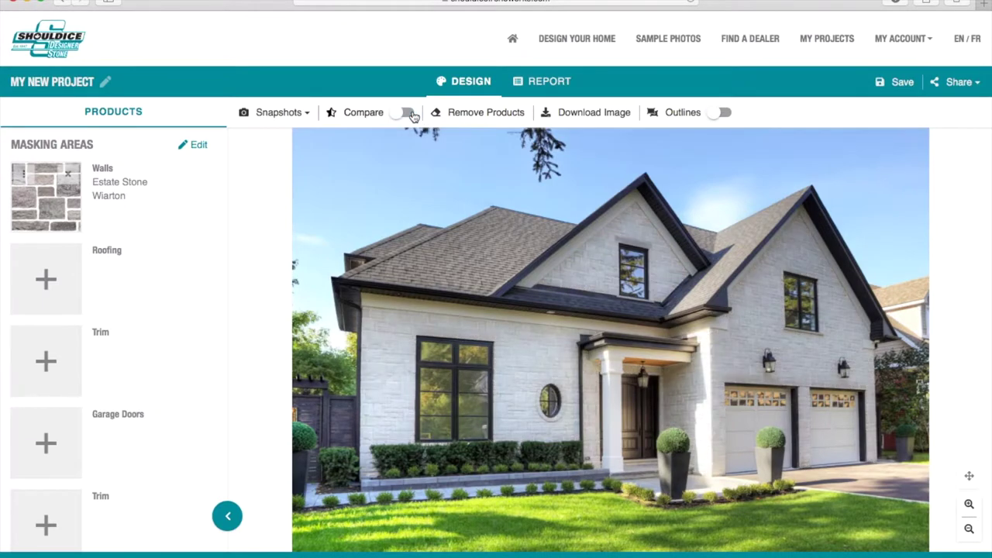
click(396, 115)
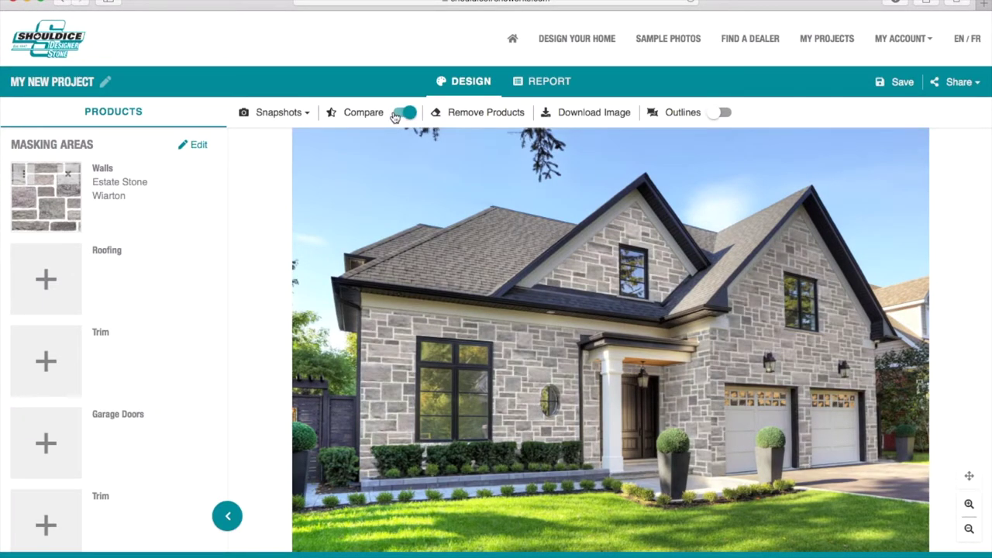
click(411, 114)
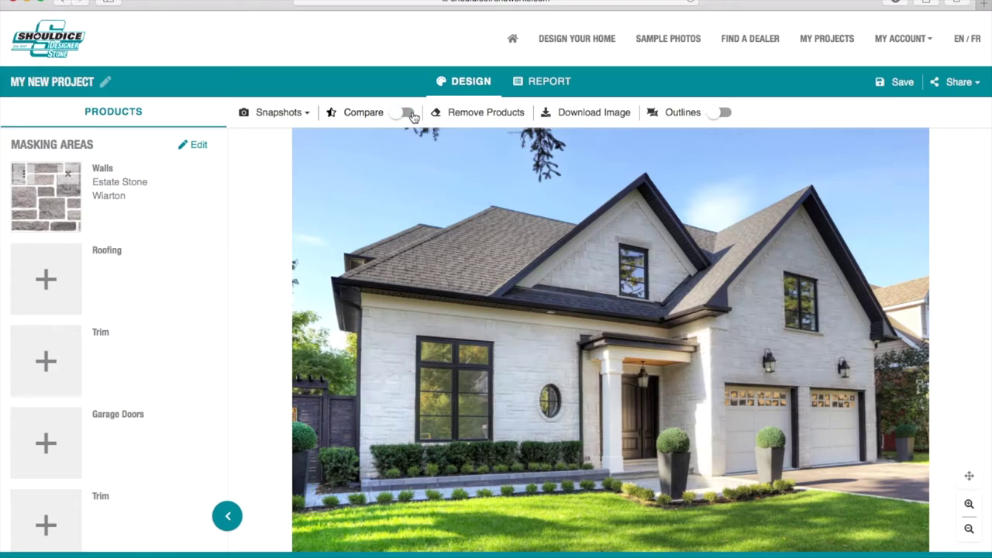
click(395, 114)
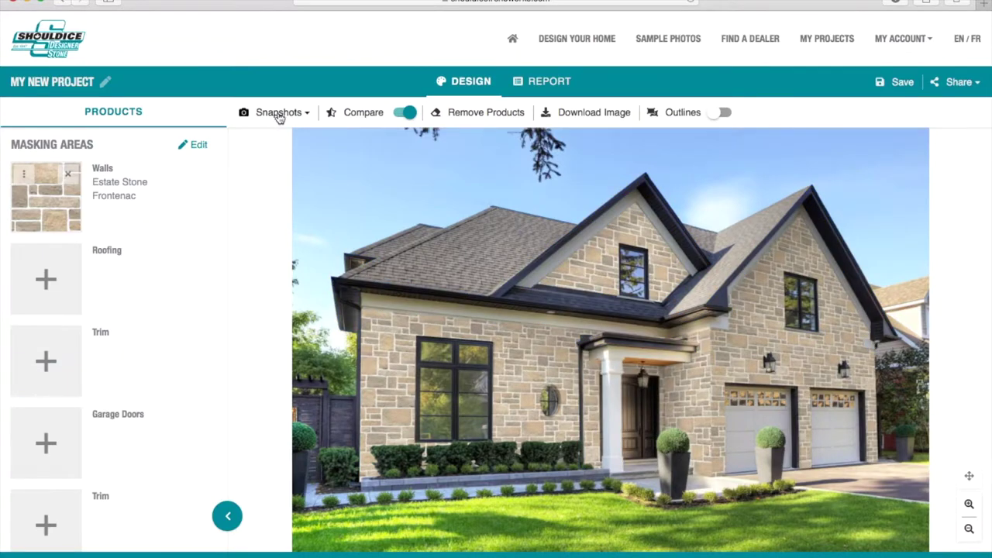
Capture a snapshot of the current design and open the design report setup
click(278, 114)
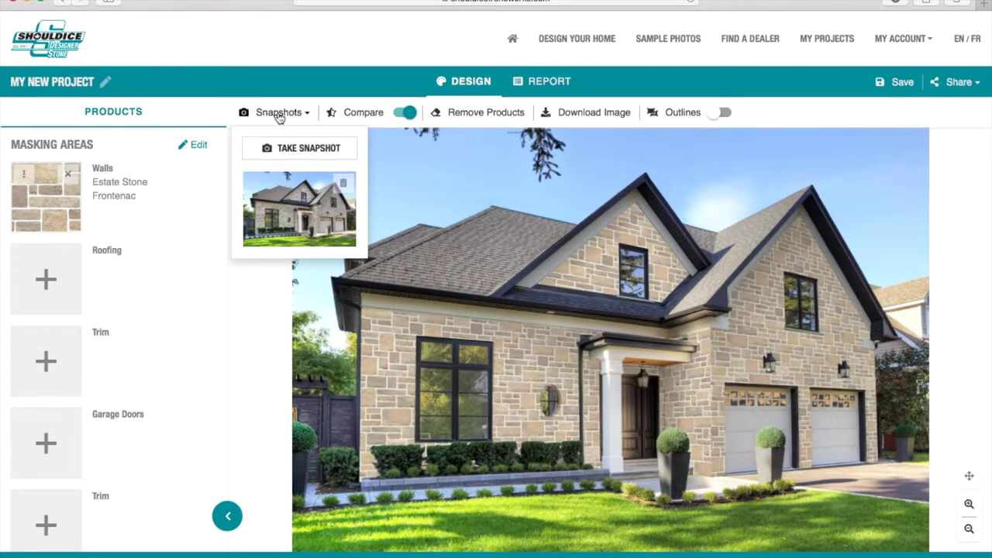
click(283, 155)
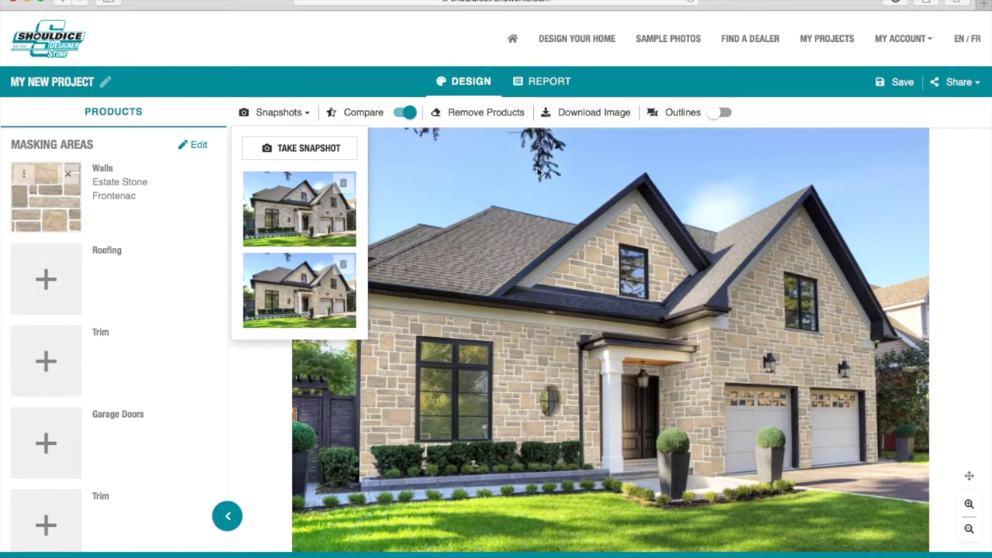
click(552, 80)
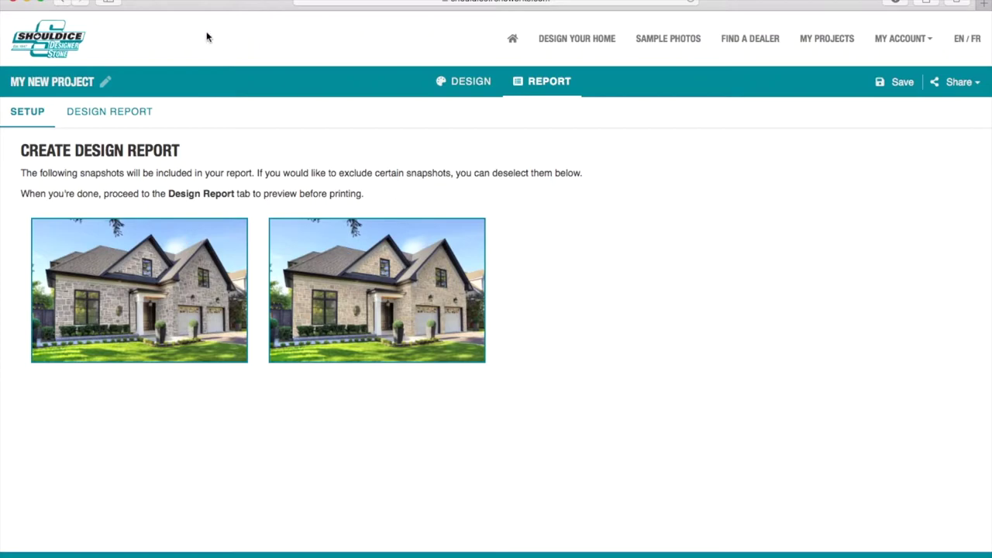
Preview the design report and scroll down to the Walls material card
click(111, 113)
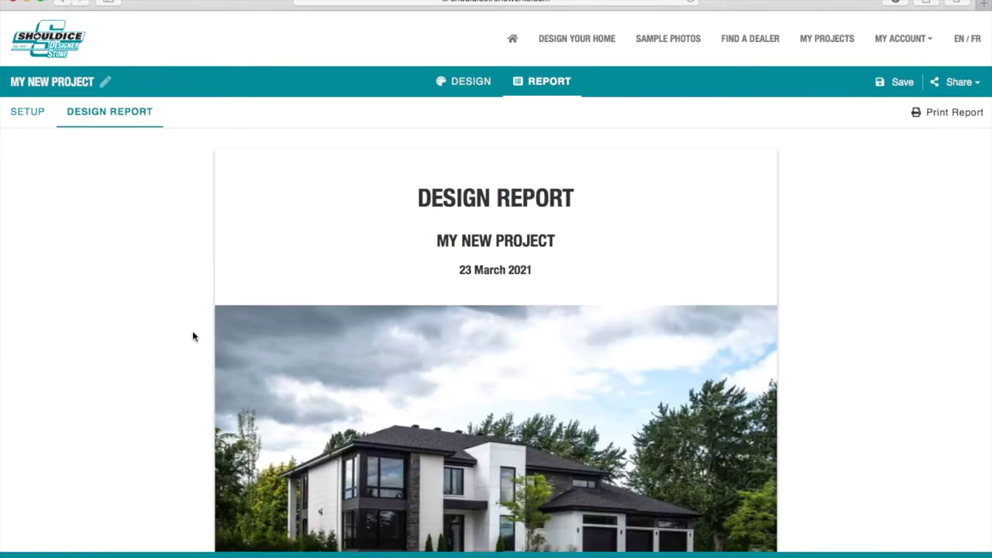
scroll(208, 377, down, 10)
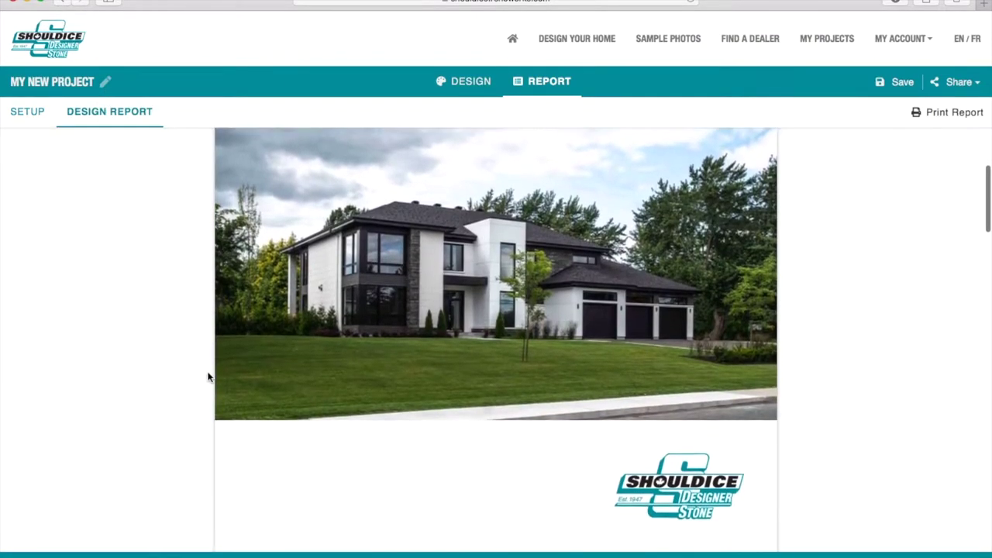
scroll(208, 378, down, 5)
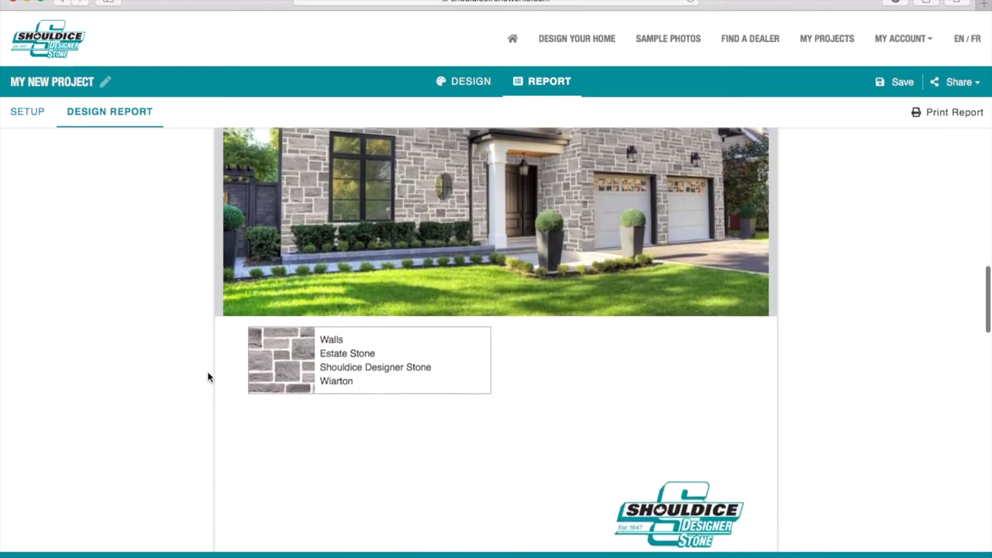
scroll(208, 377, down, 1)
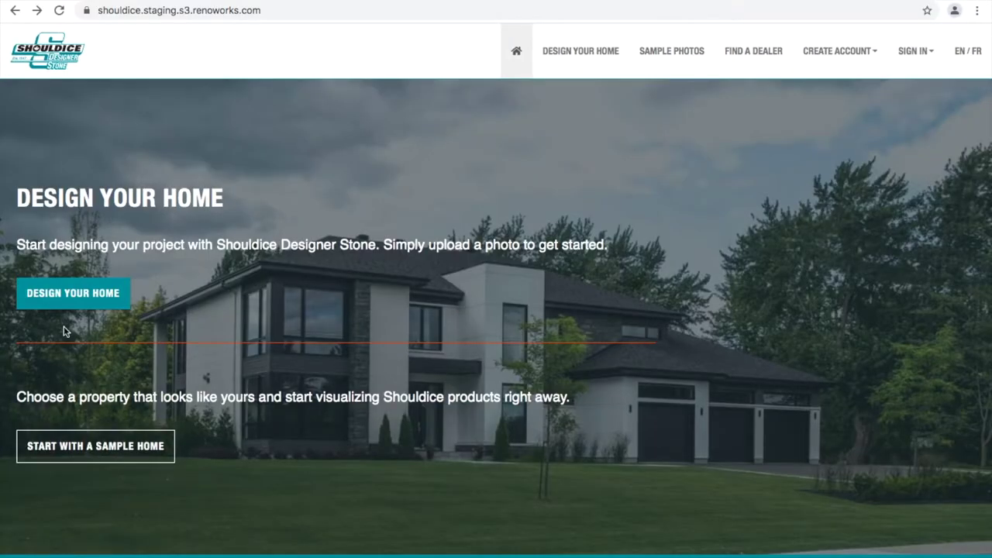
Start a Prepare It Yourself project using the uploaded SW Elevation.jpg rendering
click(62, 299)
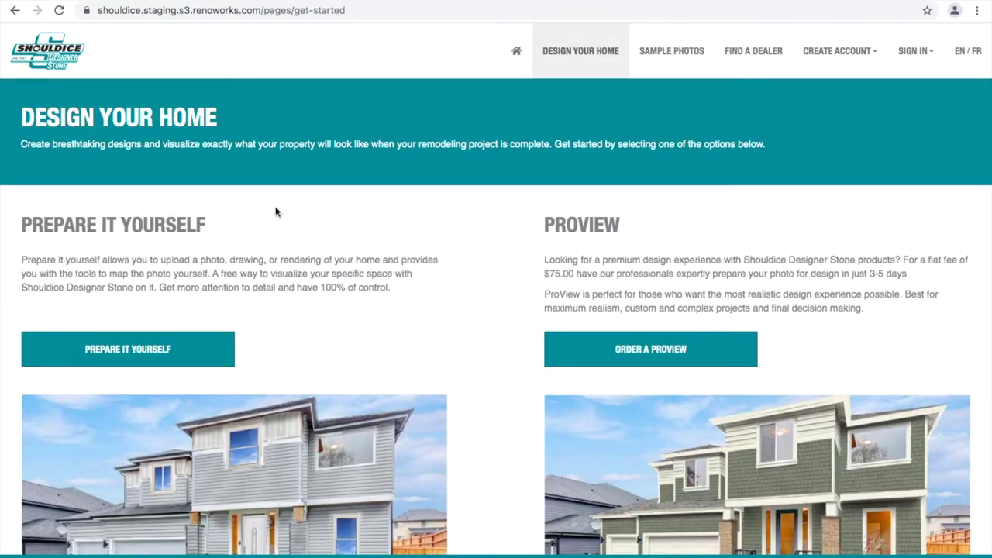
click(165, 350)
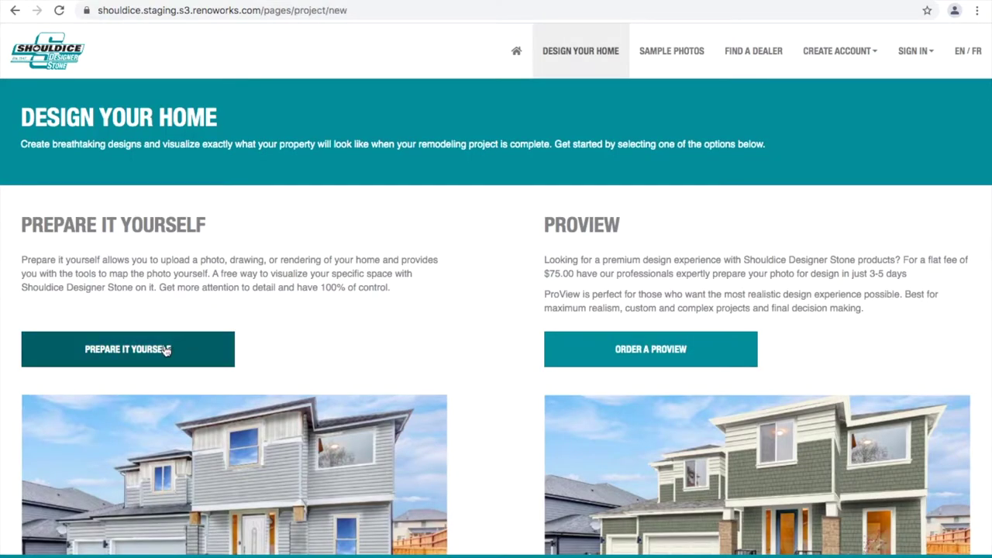
click(307, 293)
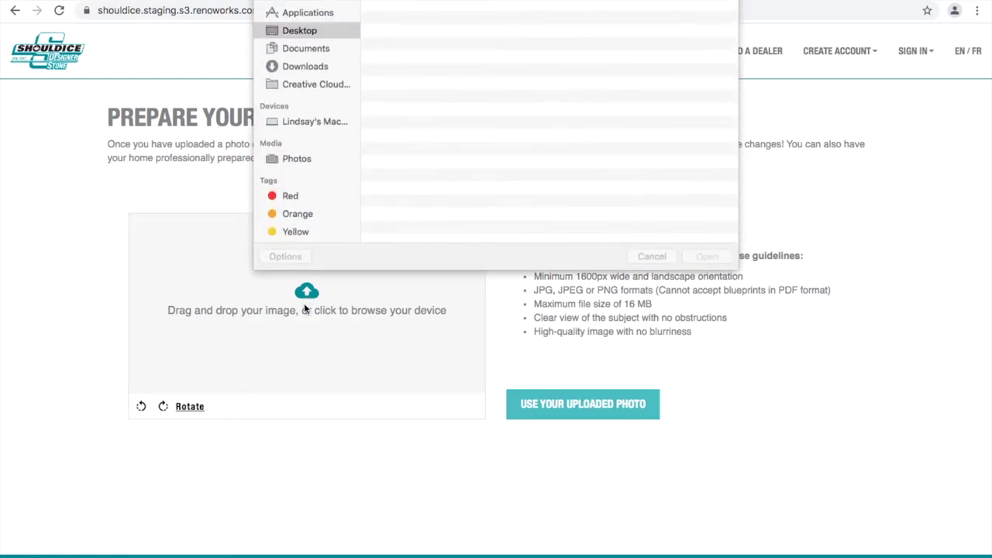
scroll(446, 203, down, 3)
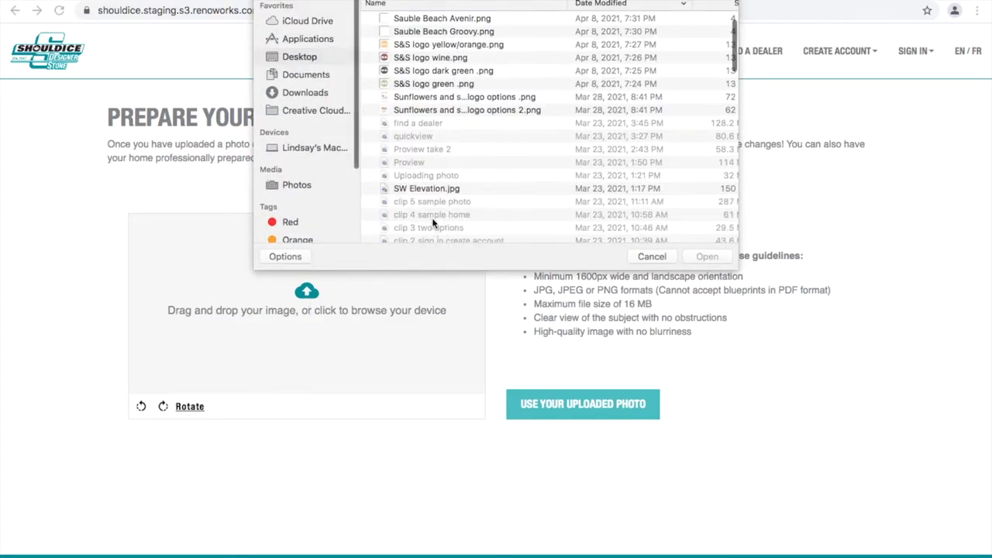
click(428, 190)
click(699, 259)
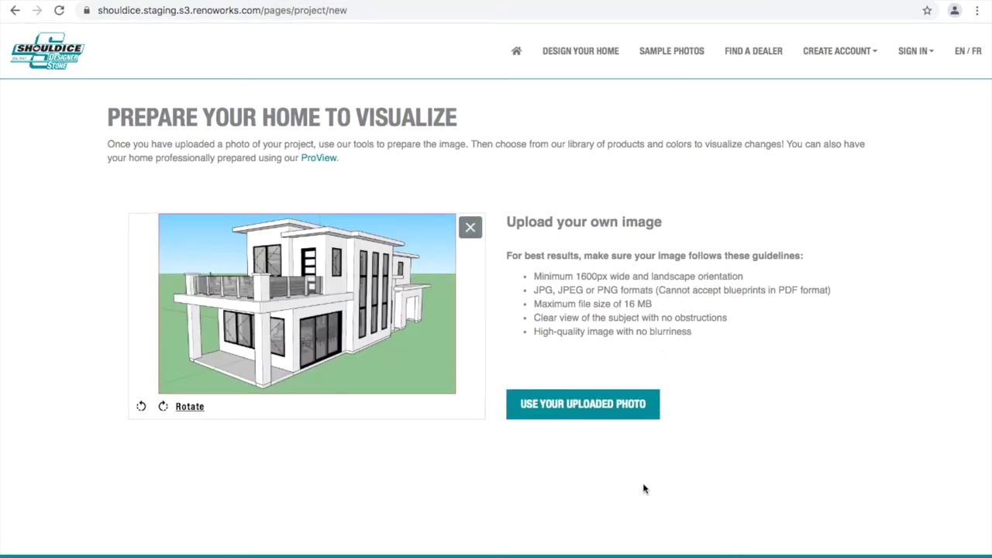
click(582, 406)
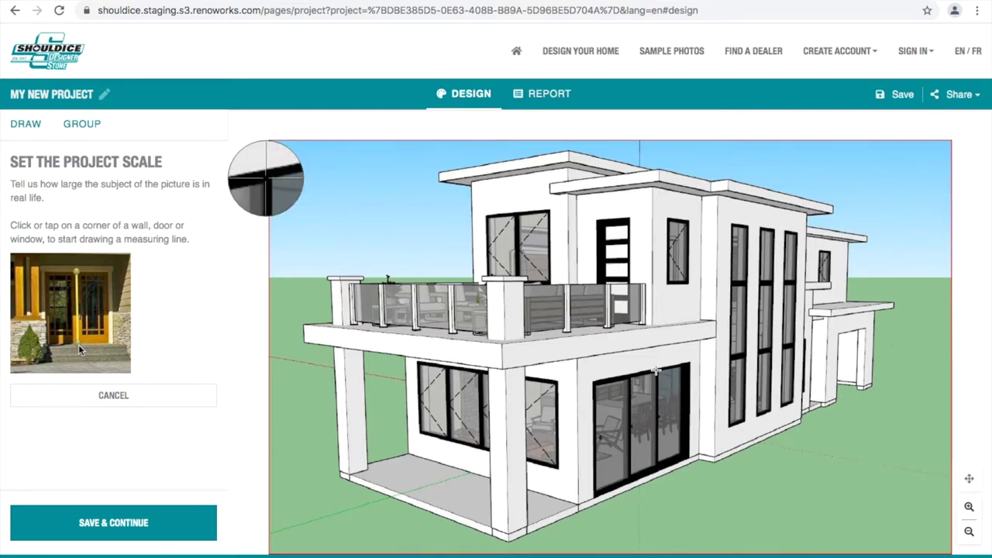
Measure the patio door's height to set a 6 ft 8 in project scale
click(655, 374)
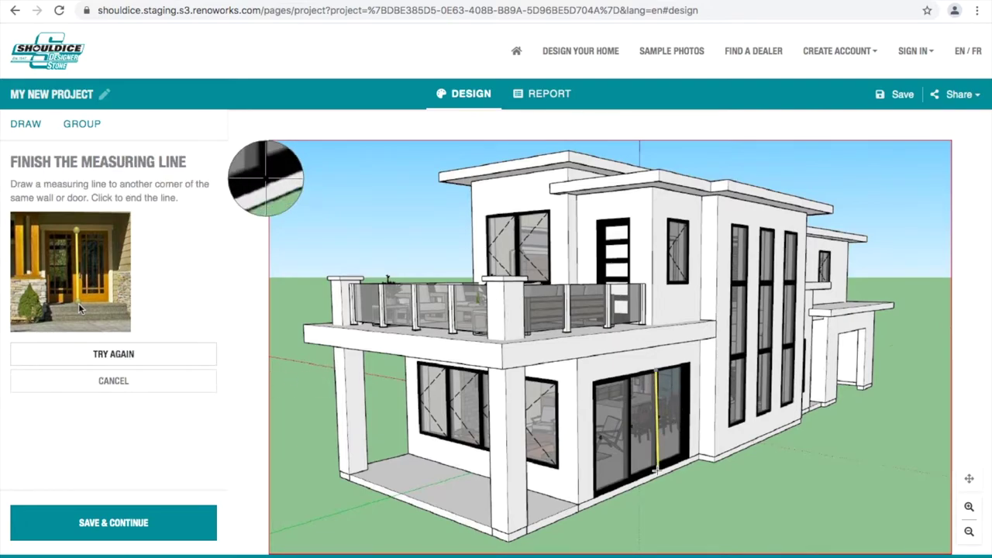
click(655, 470)
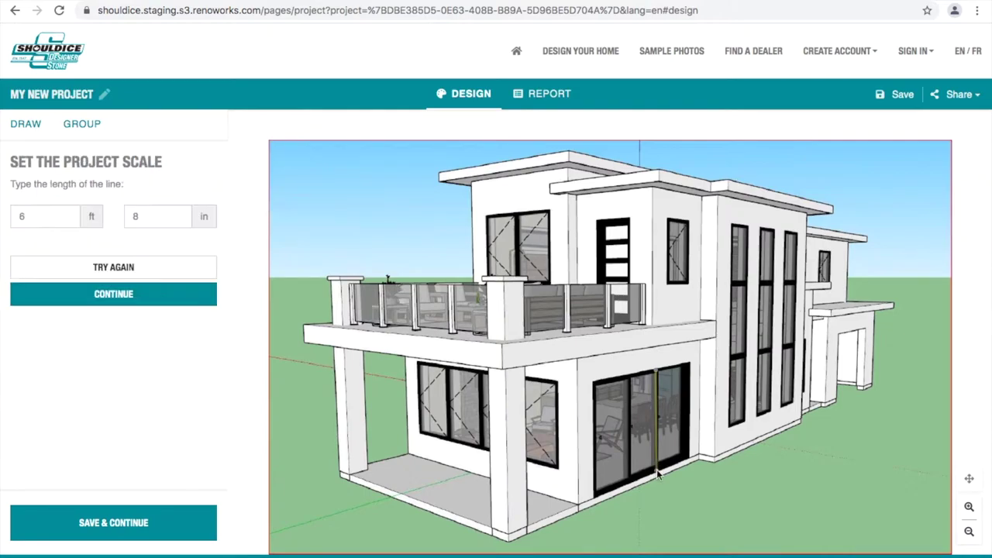
click(98, 295)
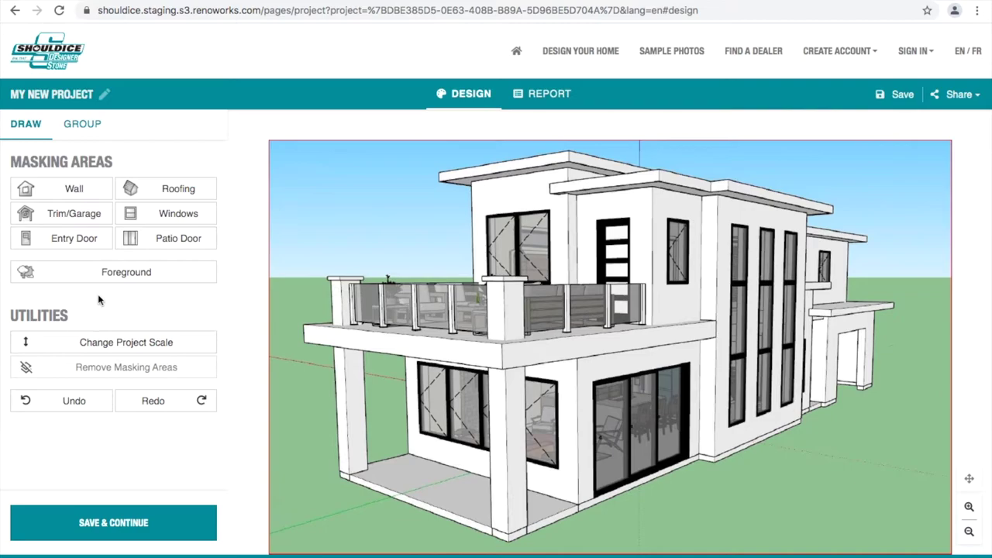
click(58, 189)
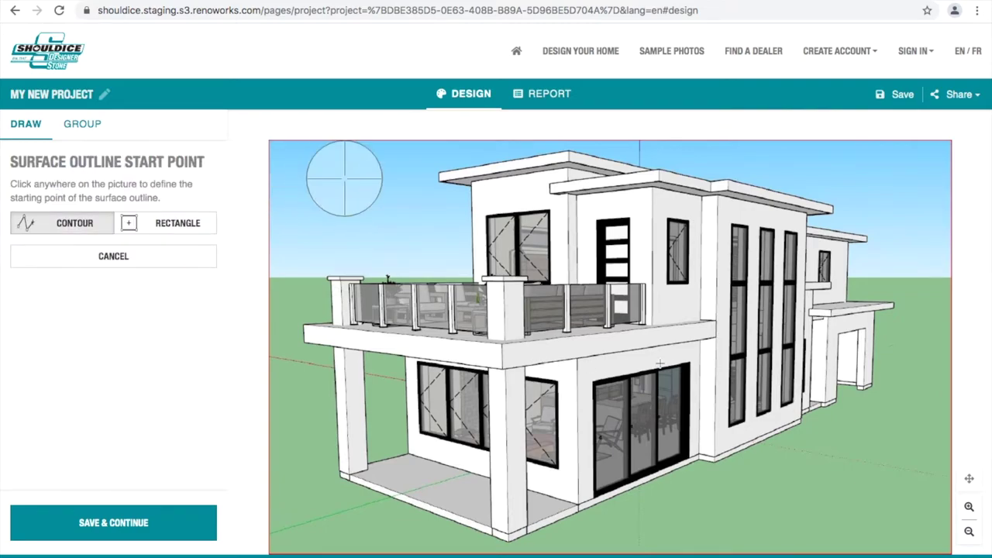
Outline the patio-door wall with four corners as a wall area and start its perspective
click(576, 359)
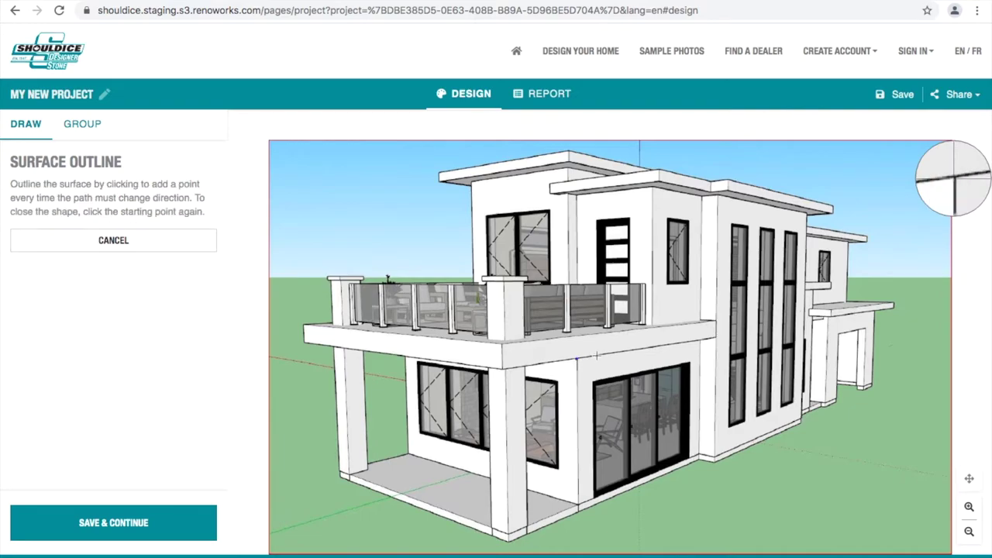
click(701, 341)
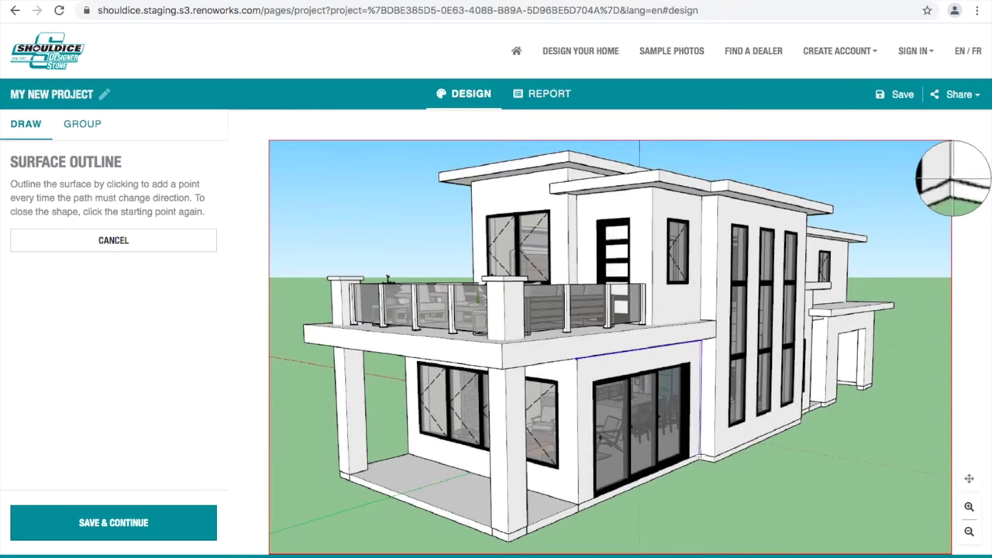
click(701, 457)
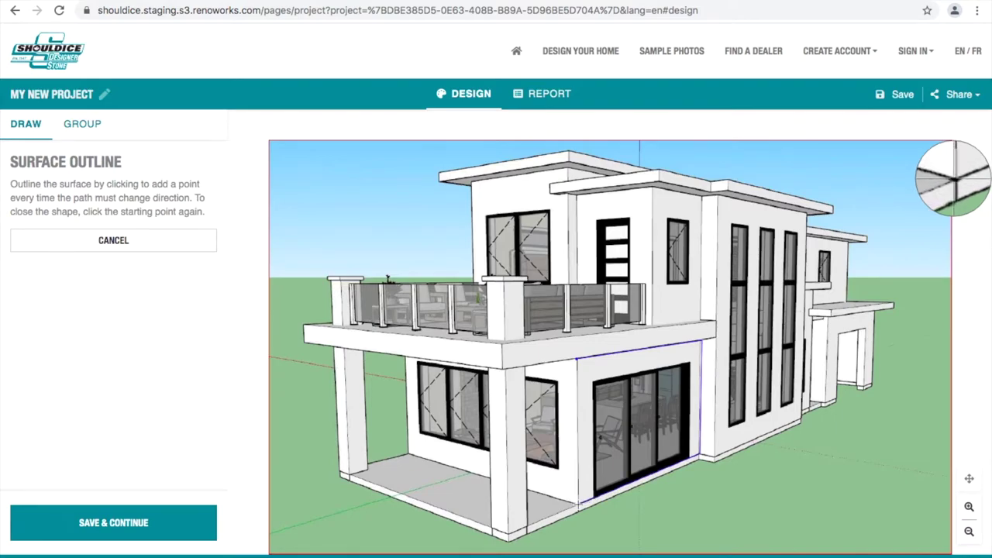
click(578, 502)
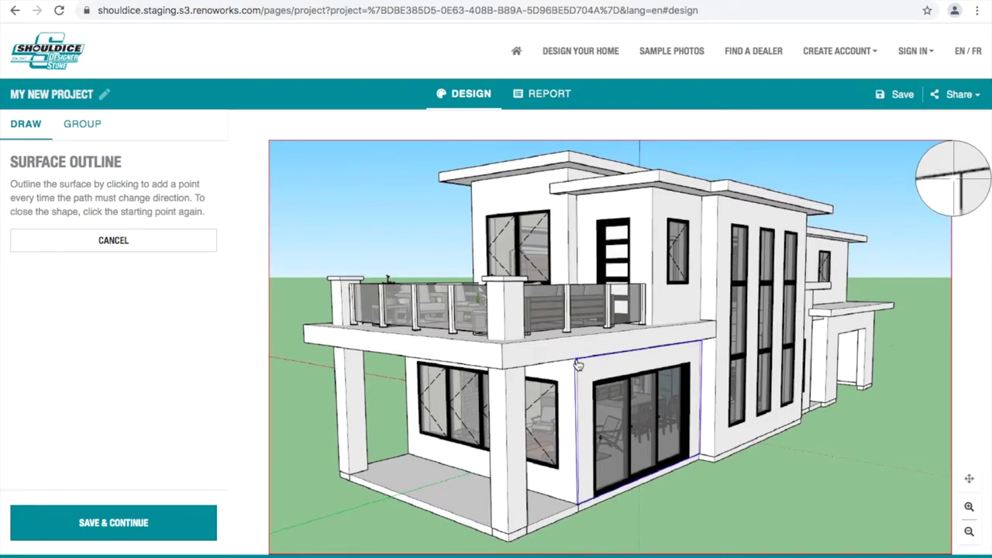
click(578, 359)
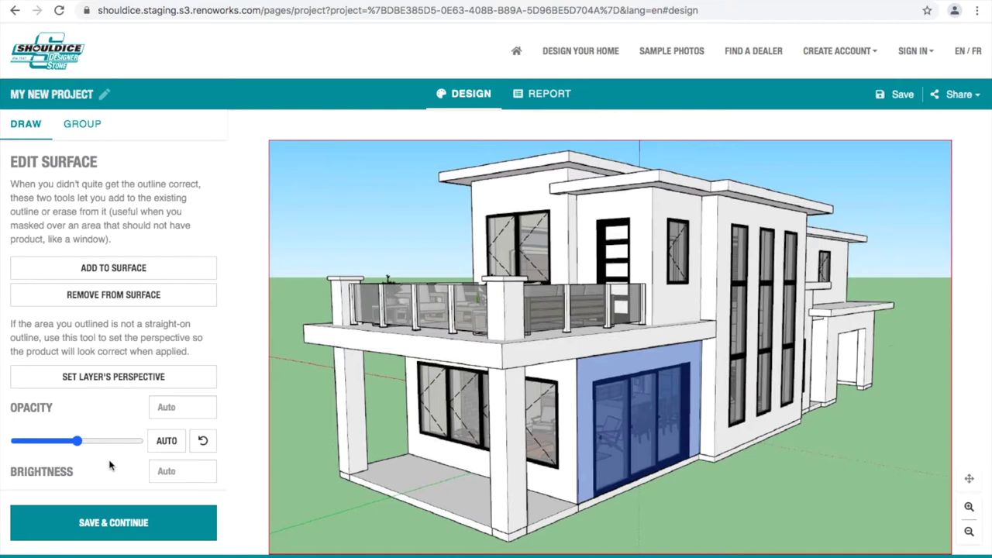
click(104, 379)
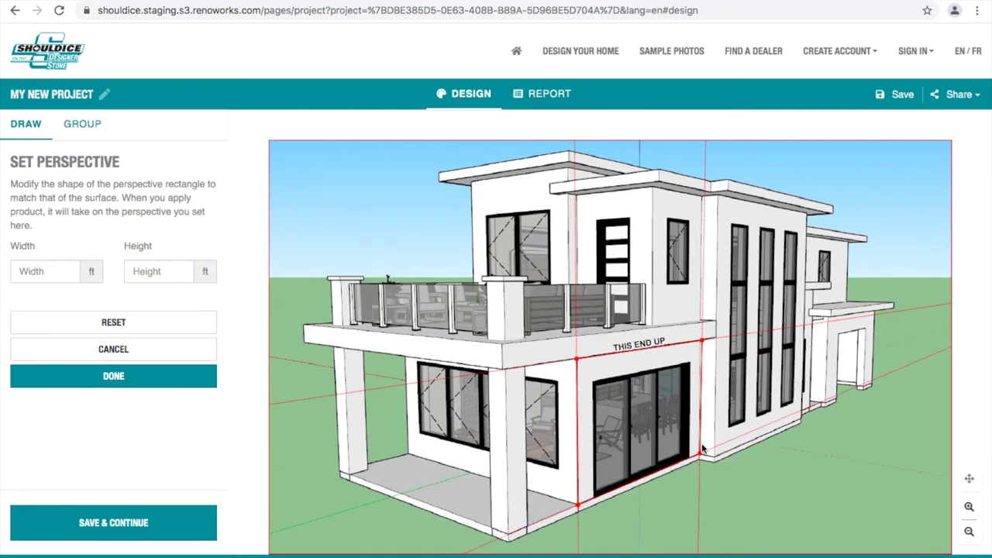
Fine-tune the perspective rectangle's right corners and apply the perspective
drag(700, 452, 698, 456)
drag(702, 339, 699, 341)
click(108, 377)
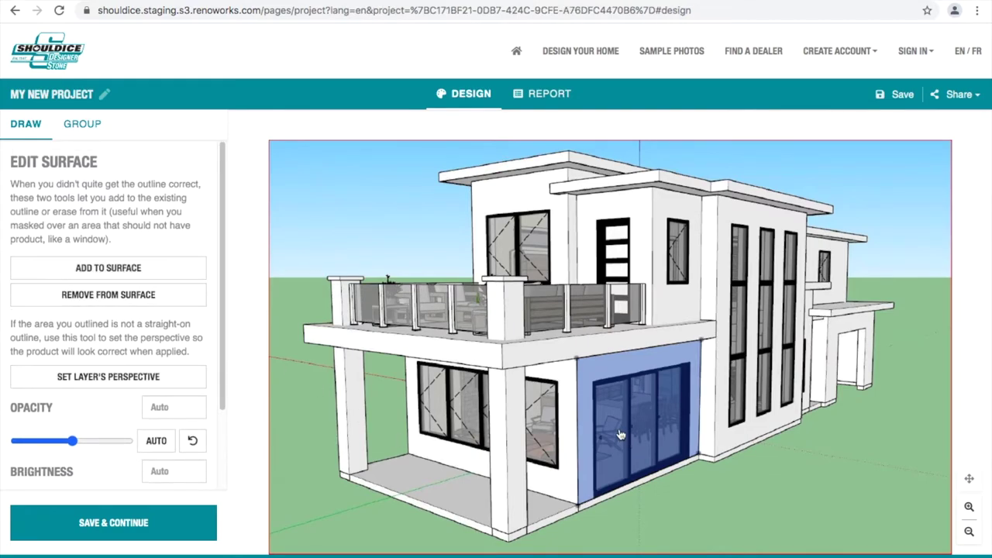
Add the tall right wing wall to the surface with a four-corner outline
click(110, 269)
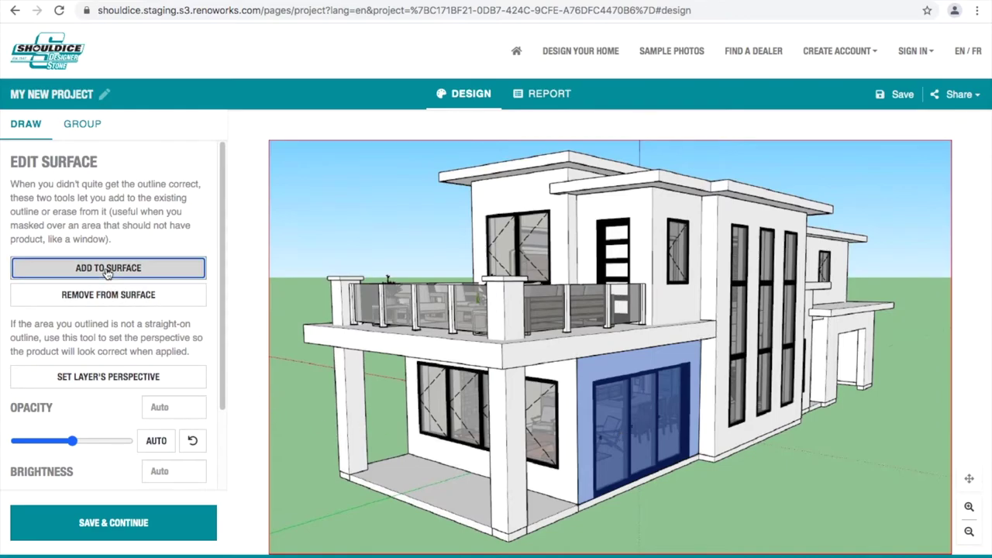
click(807, 212)
click(803, 415)
click(714, 458)
click(713, 194)
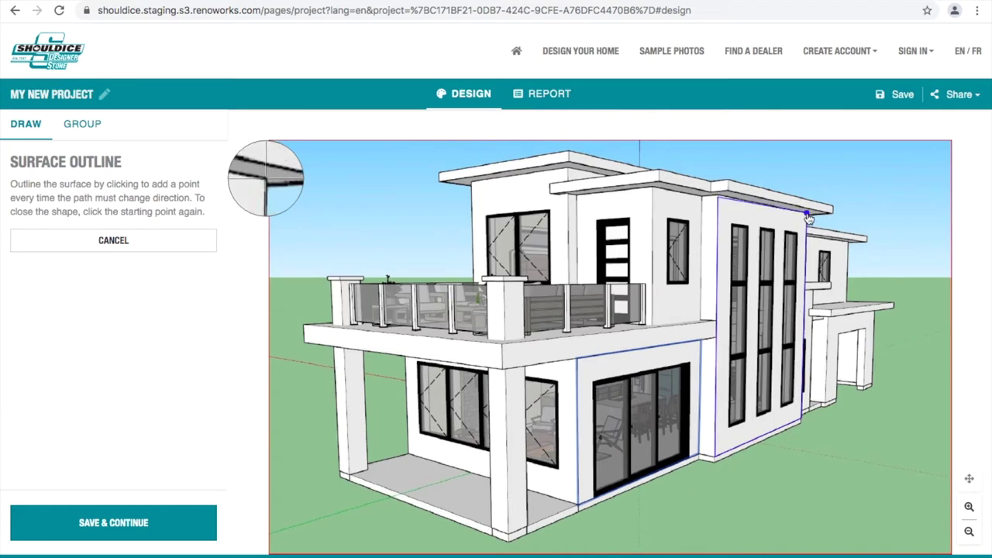
click(806, 213)
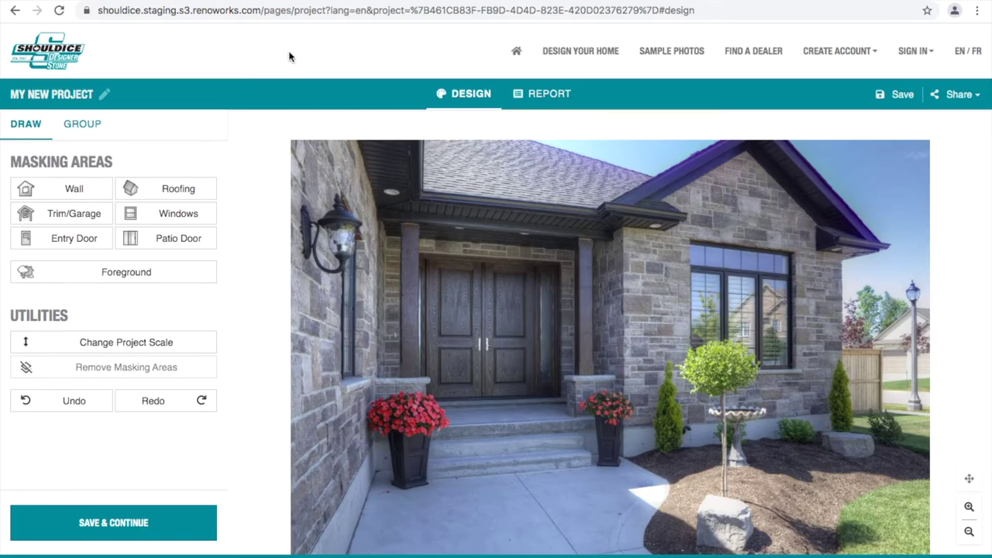
With the Foreground tool, outline the small cone-shaped tree as a foreground area
click(142, 271)
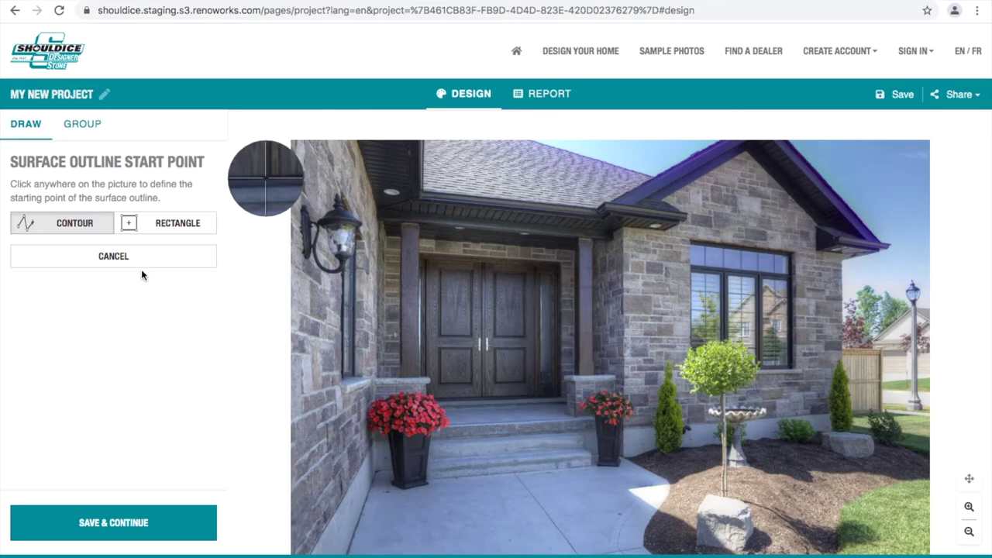
click(660, 452)
click(667, 363)
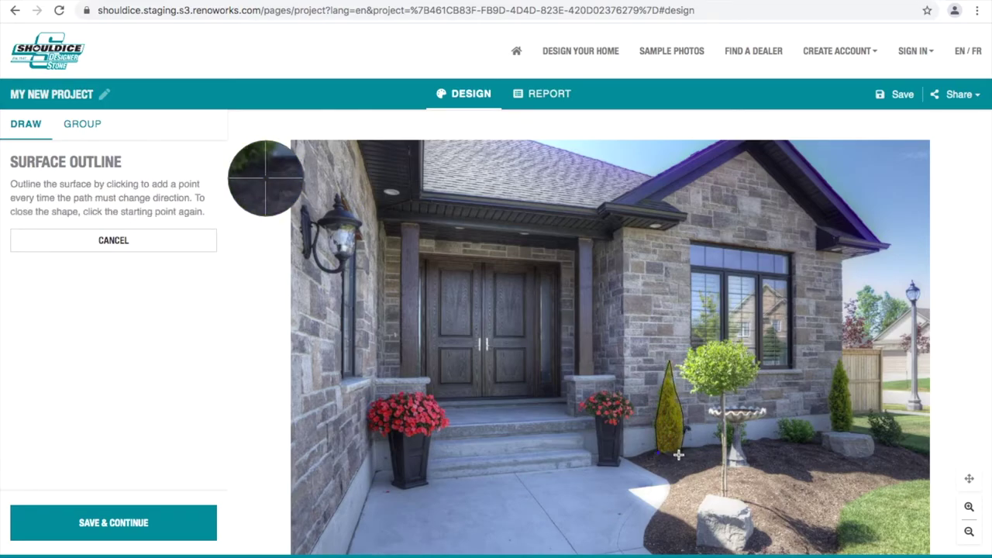
click(661, 452)
Outline the left flower pot as a separate foreground area
click(419, 396)
click(447, 419)
click(433, 434)
click(427, 482)
click(395, 484)
click(390, 435)
click(380, 434)
click(420, 395)
Outline the round tree, trunk and canopy, as another foreground area
click(725, 496)
click(731, 383)
click(757, 372)
click(761, 359)
click(743, 345)
click(709, 339)
click(688, 358)
click(725, 495)
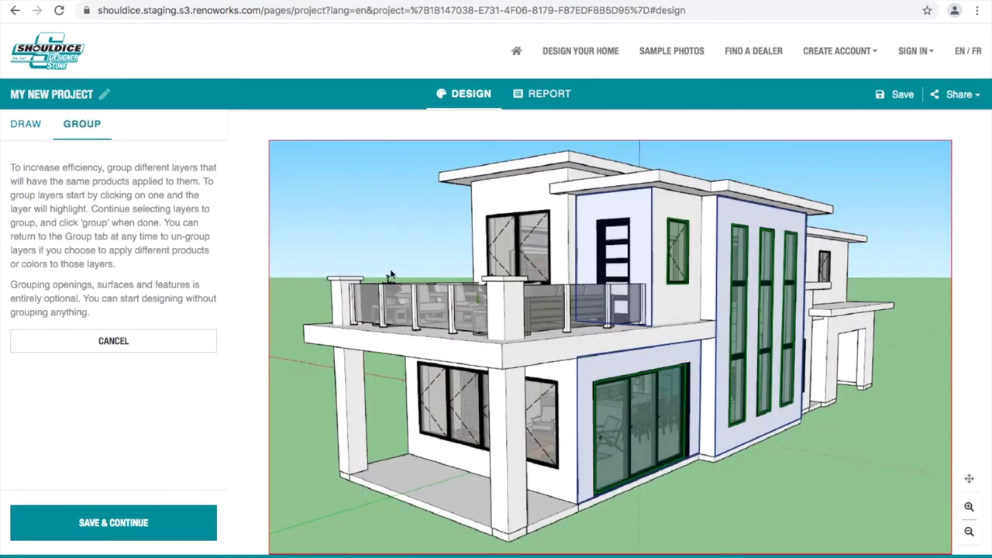
Group the upper, tall right and lower wall layers, then save and continue to products
click(642, 215)
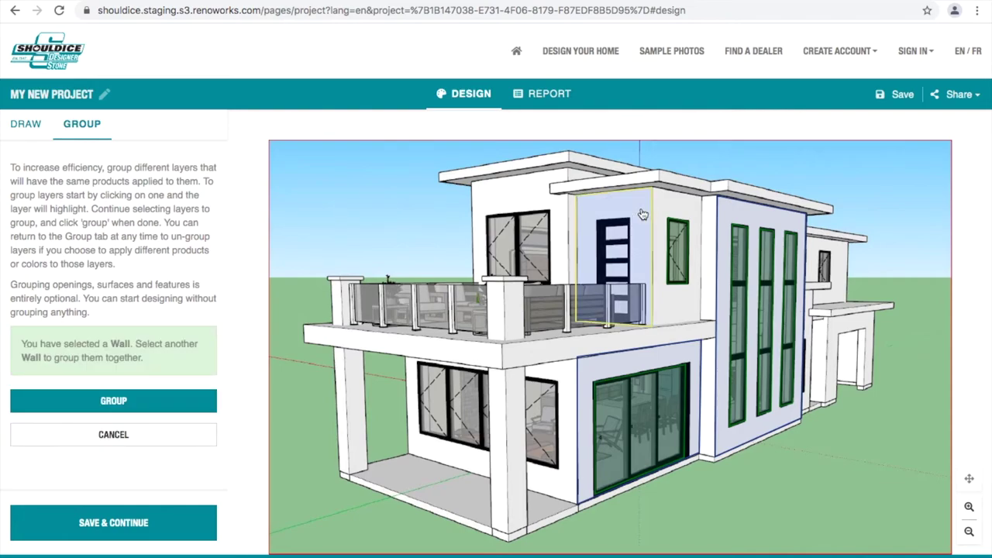
click(721, 331)
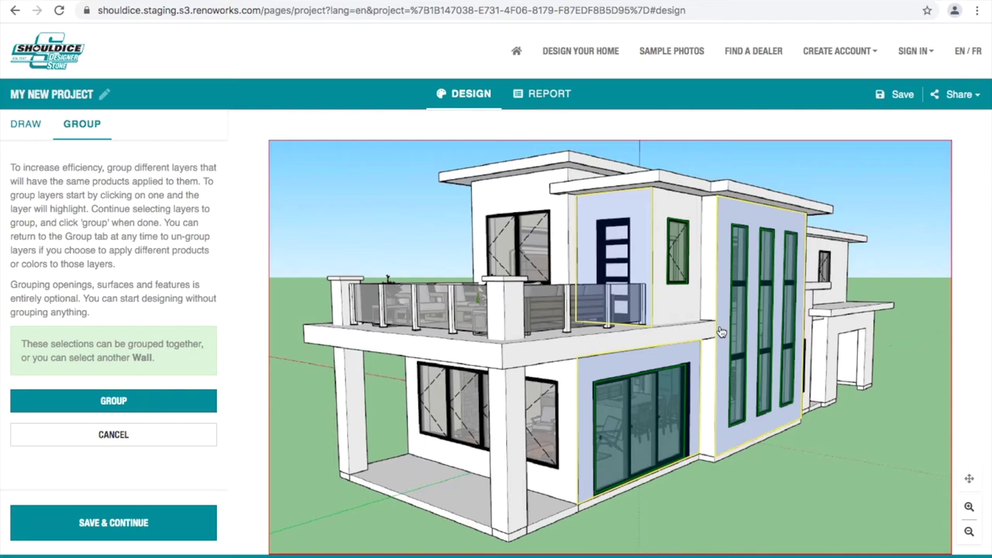
click(147, 411)
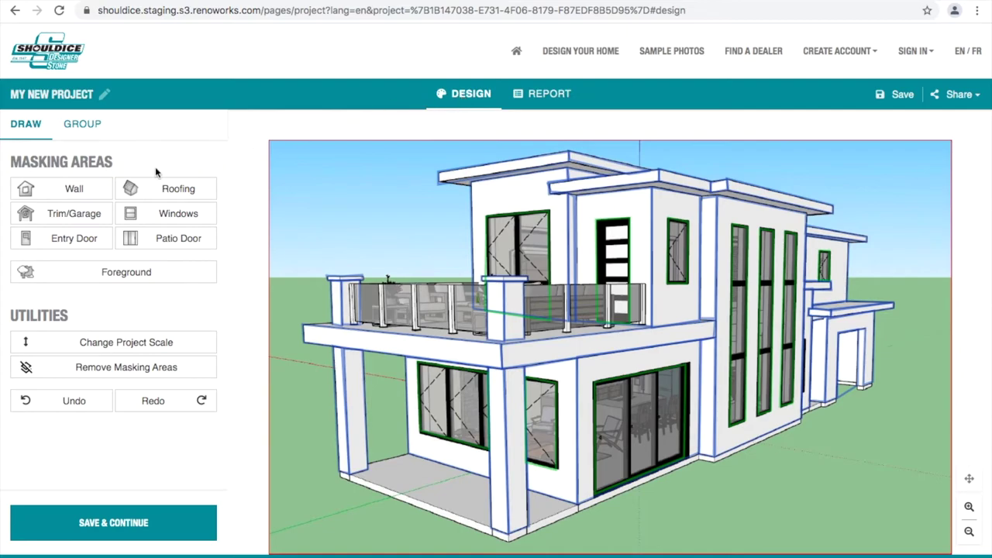
click(96, 521)
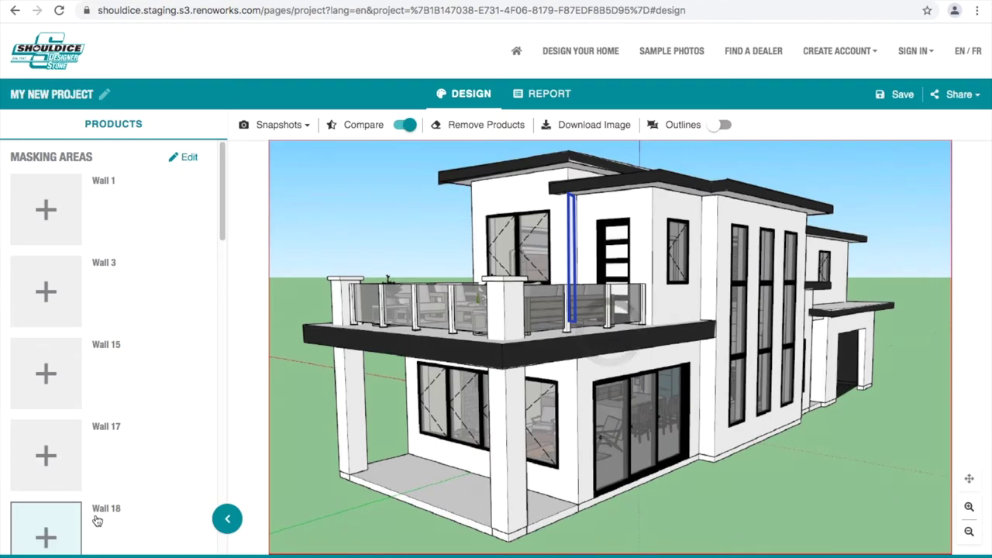
Select the grouped wall tile and apply the Strata Brick Smooth swatch to it
click(591, 375)
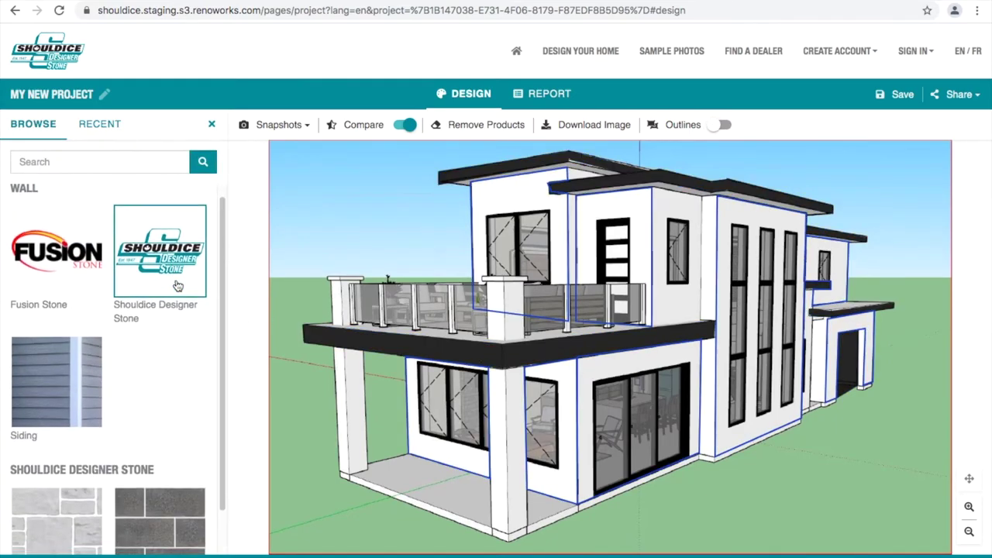
scroll(177, 286, down, 1)
scroll(69, 472, down, 3)
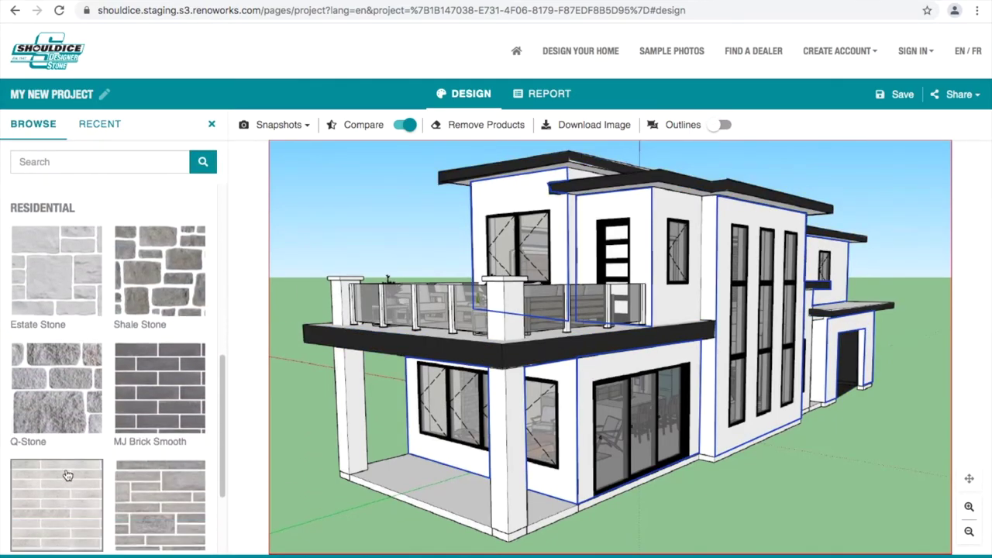
scroll(70, 473, down, 10)
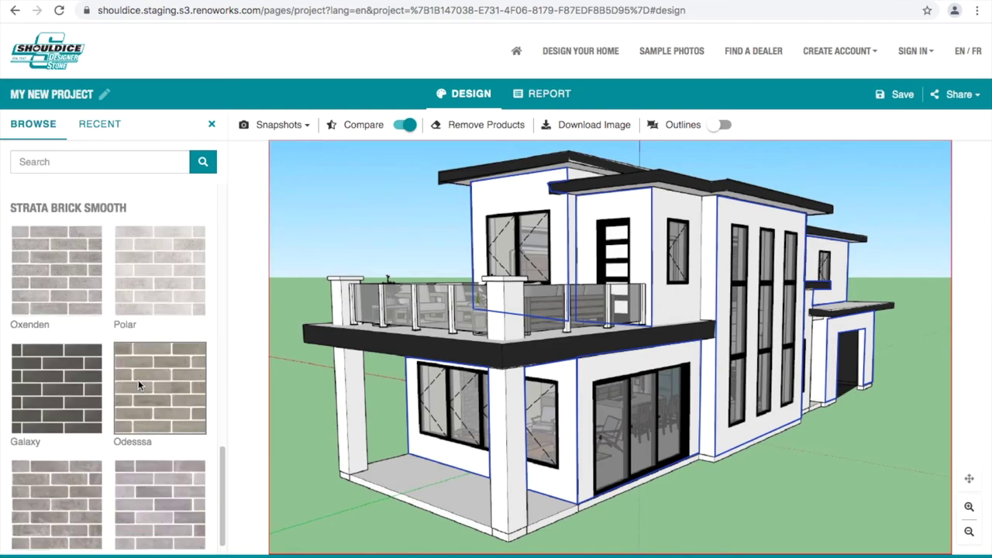
click(53, 478)
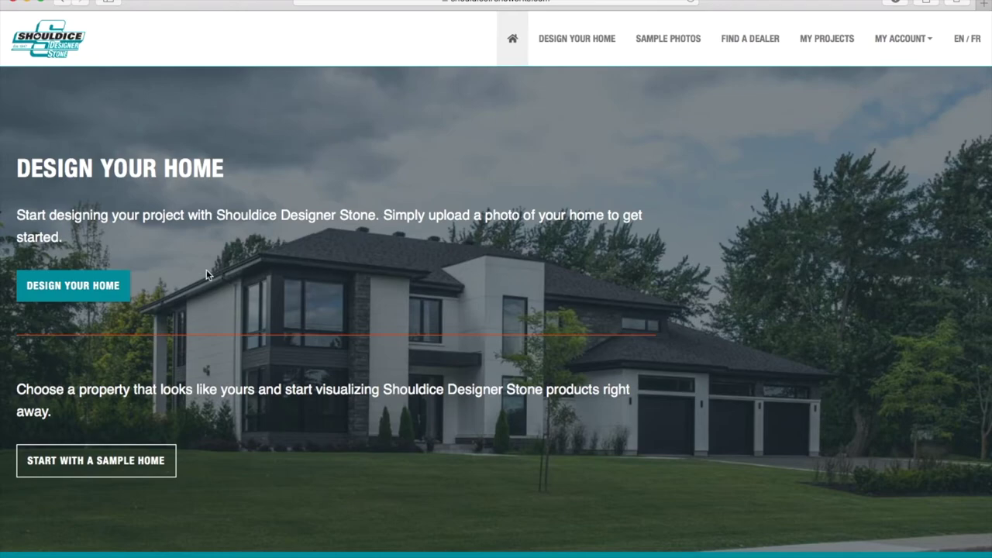
Start a ProView order with SW Elevation.jpg attached, a bottom-half stone note, and terms accepted
click(108, 285)
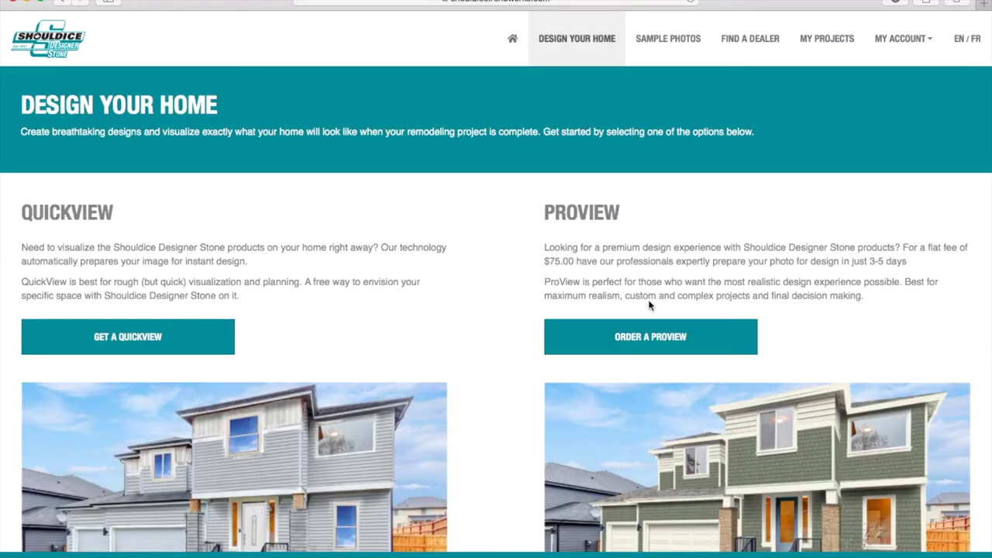
click(641, 339)
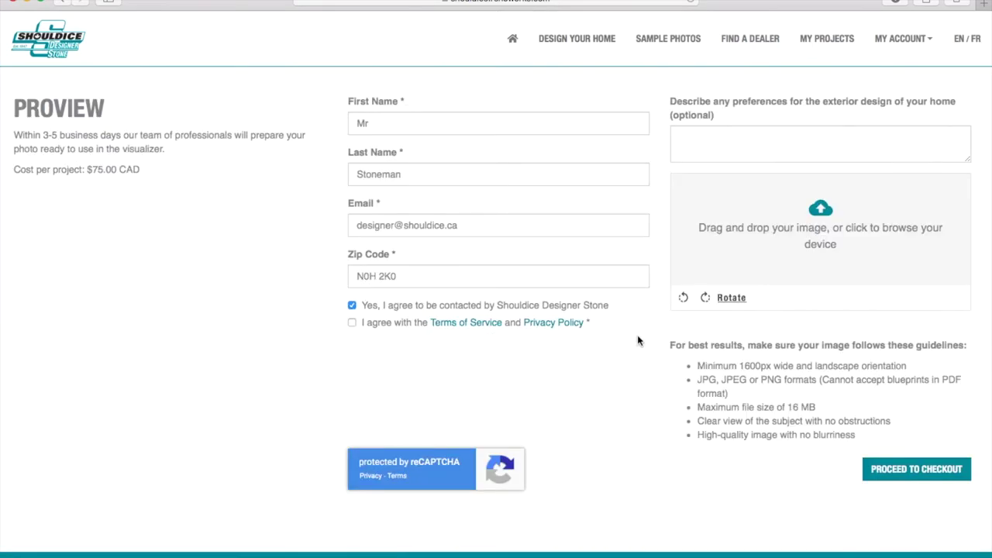
click(823, 215)
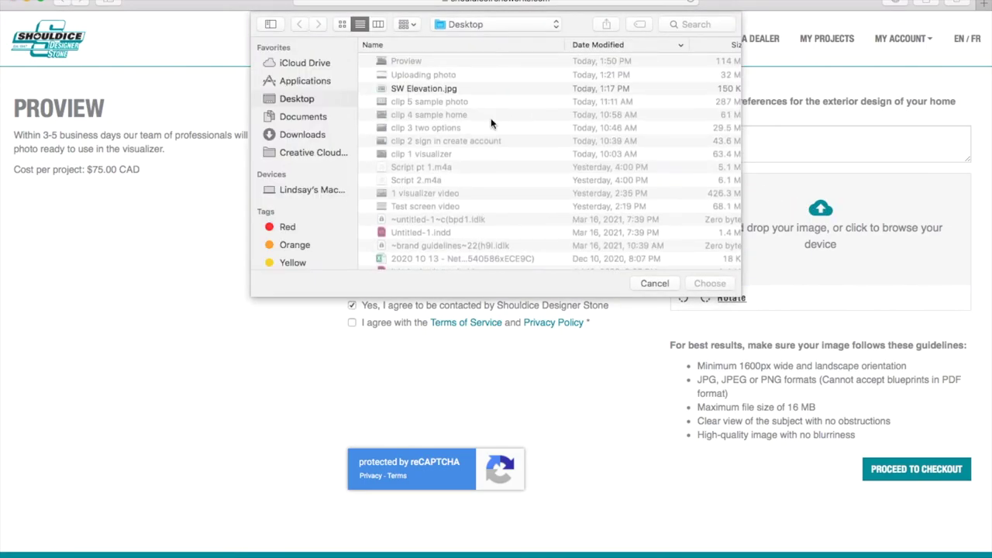
click(410, 89)
click(710, 284)
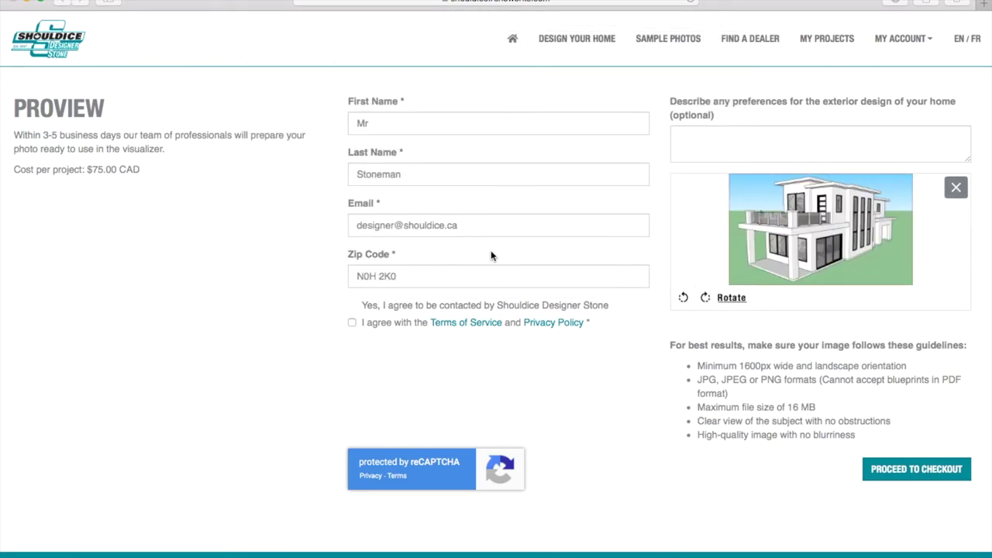
click(693, 144)
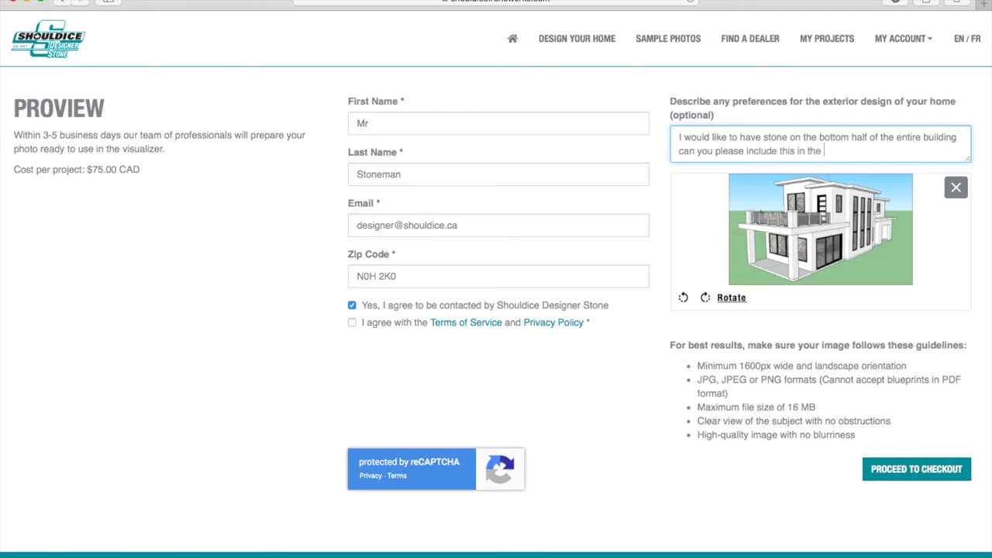
click(352, 322)
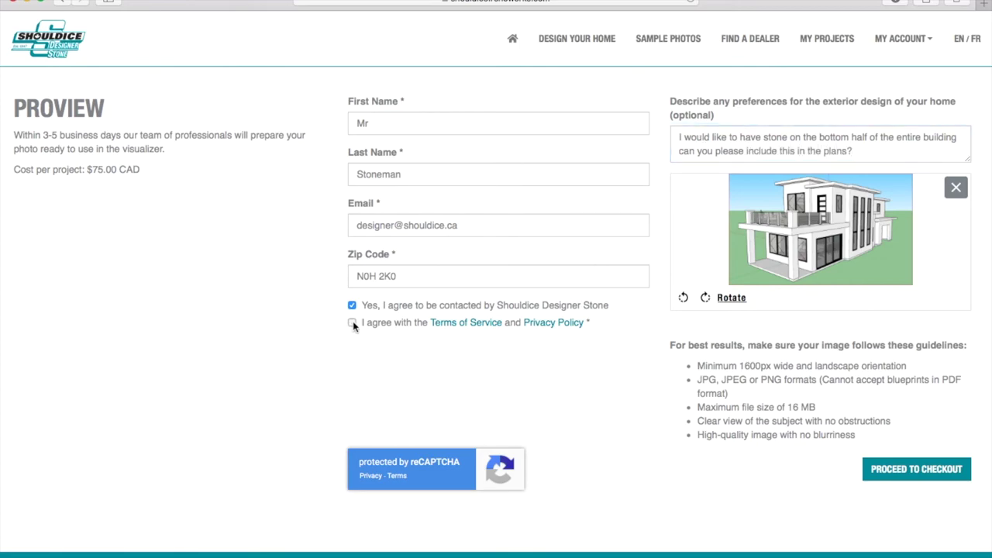
Check out the $75 ProView order and return to the Design Your Home page
click(899, 476)
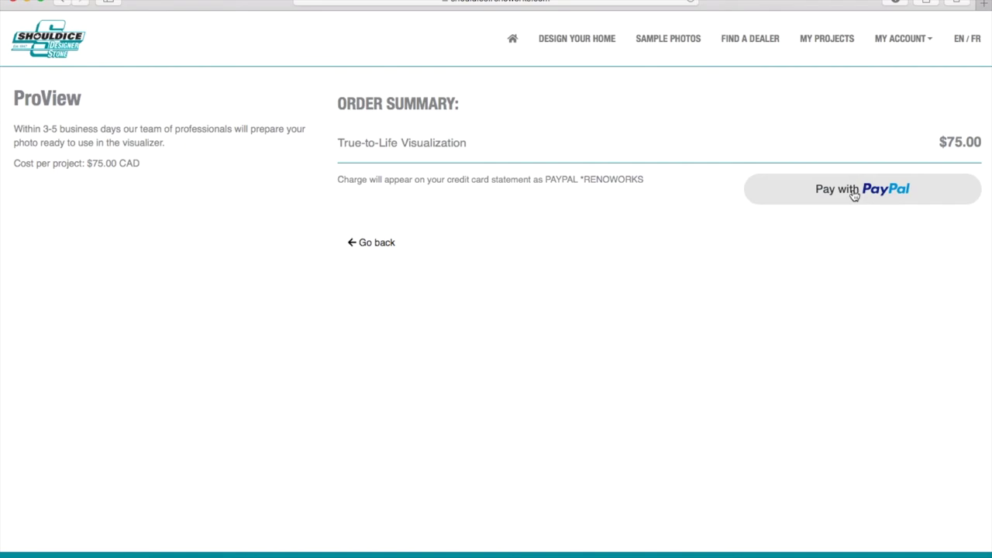
click(509, 35)
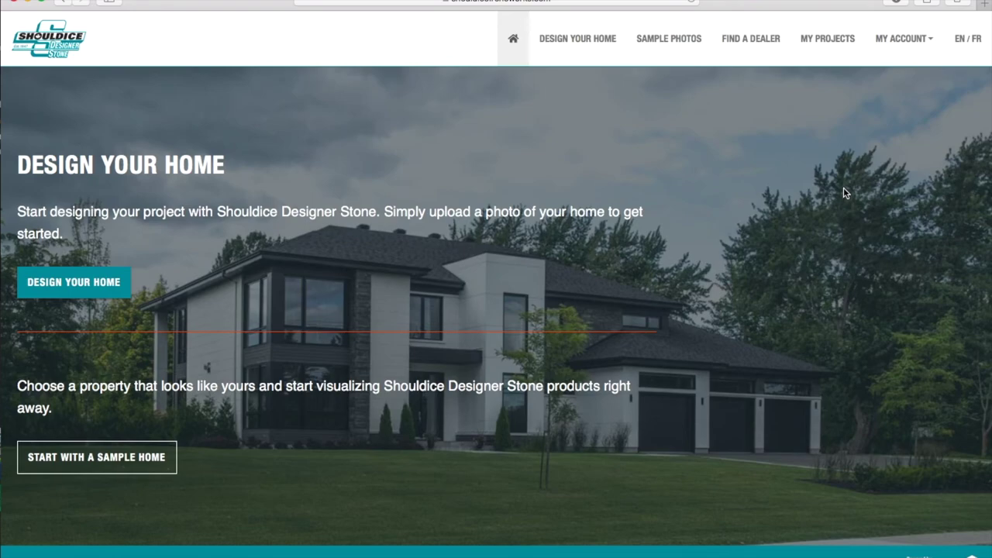
click(744, 39)
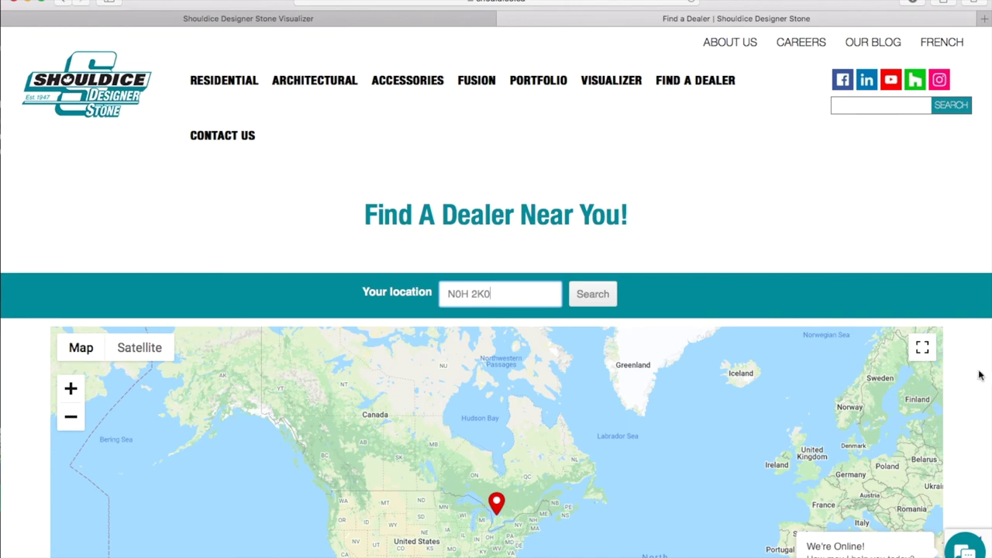
View the Barrie, Brampton, Fergus, Waterloo and Ripley dealer pins and scroll the dealer list
scroll(979, 375, down, 3)
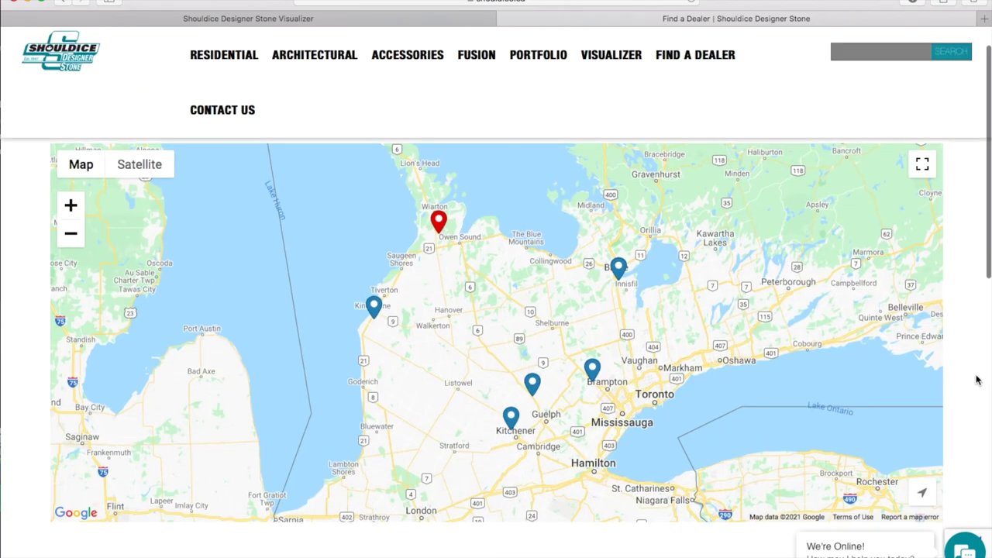
click(618, 277)
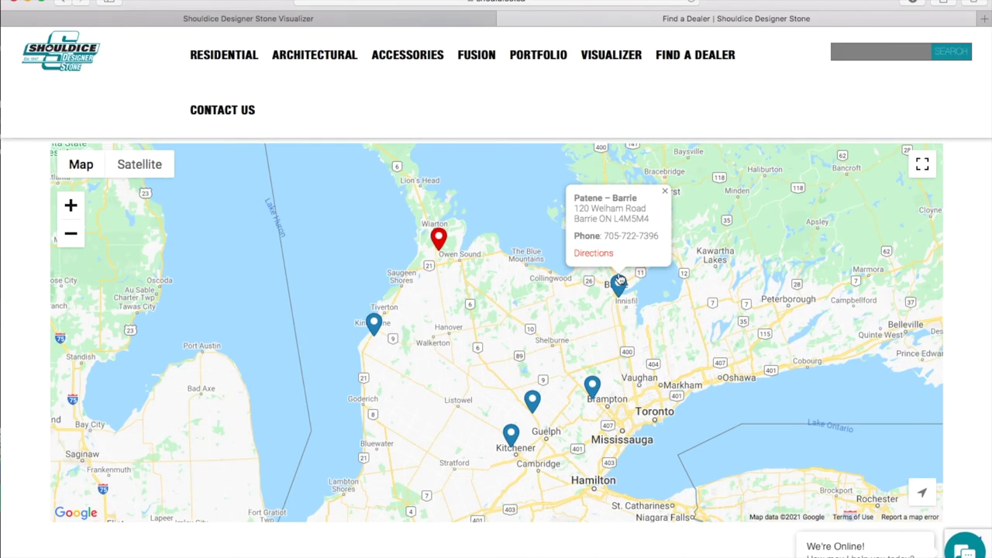
click(593, 389)
click(531, 400)
click(510, 436)
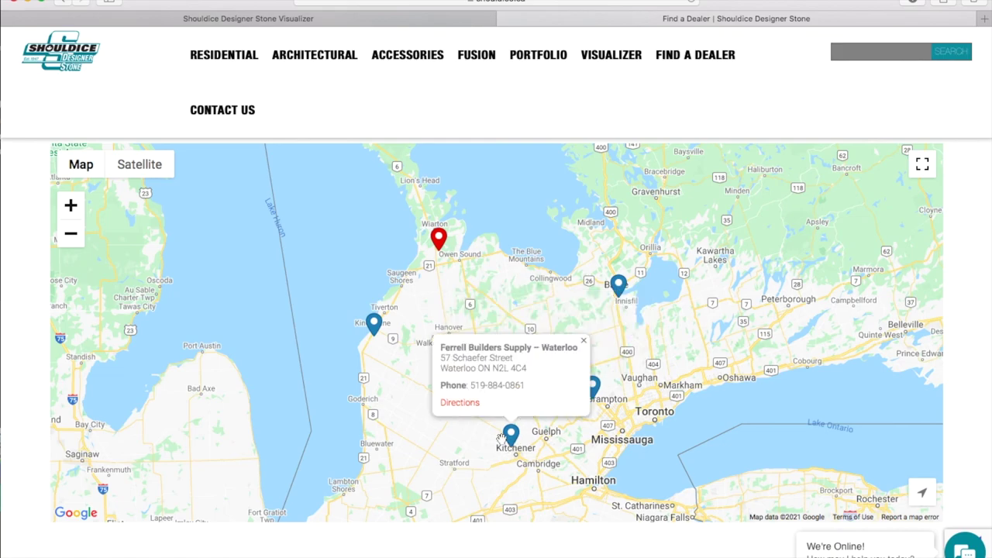
click(373, 326)
scroll(986, 379, down, 5)
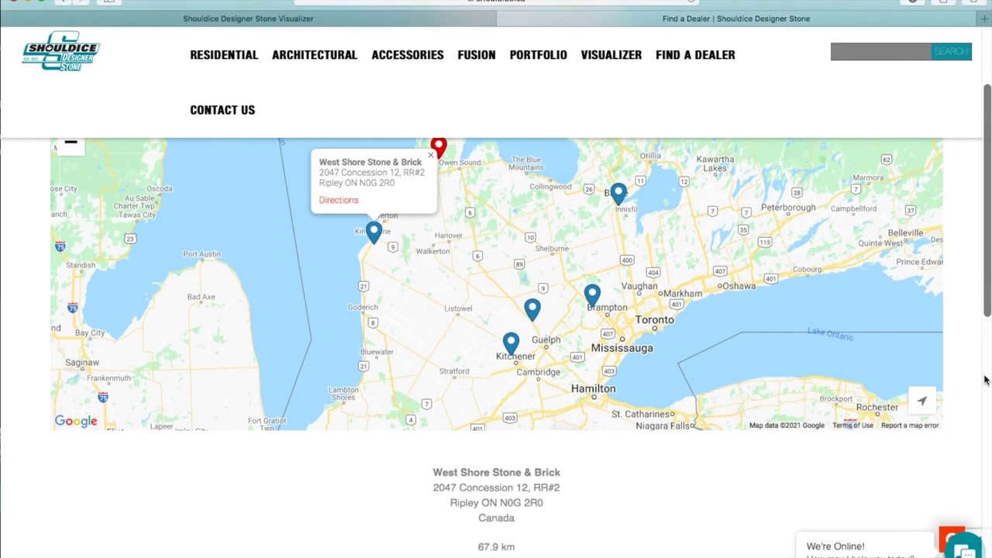
scroll(986, 380, down, 4)
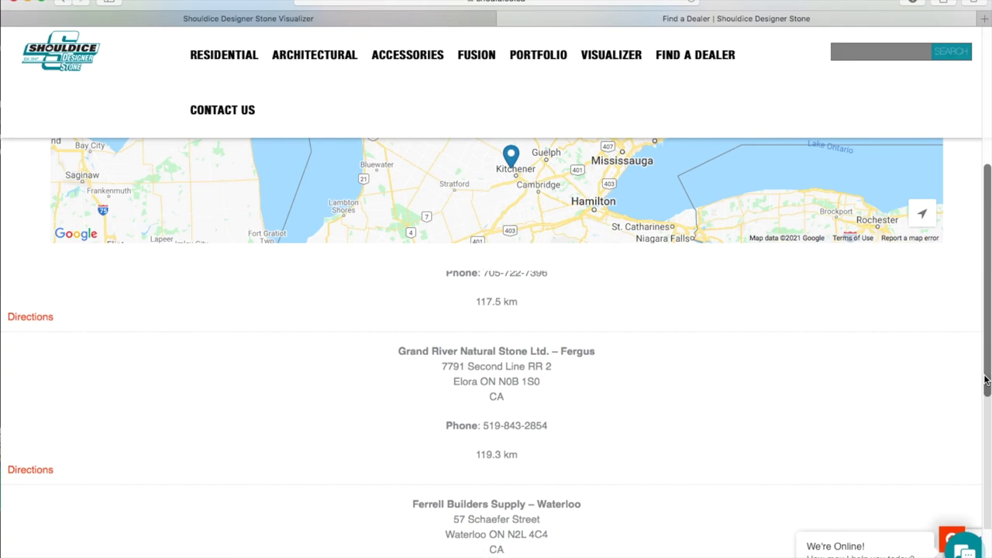
scroll(986, 380, down, 3)
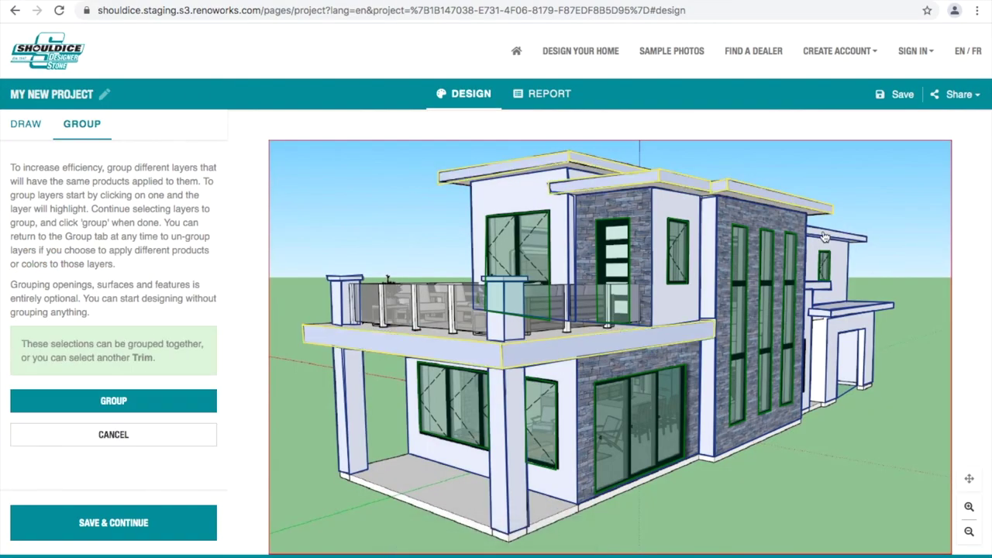
Group the selected pieces, outline a new surface, and apply Great Lakes Stone to more walls
click(114, 401)
click(73, 189)
click(113, 240)
click(113, 522)
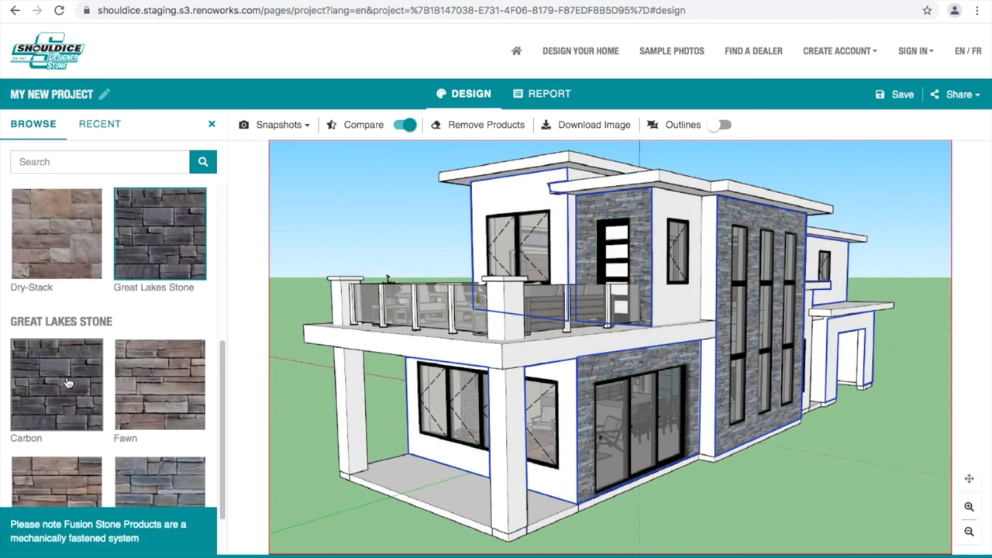